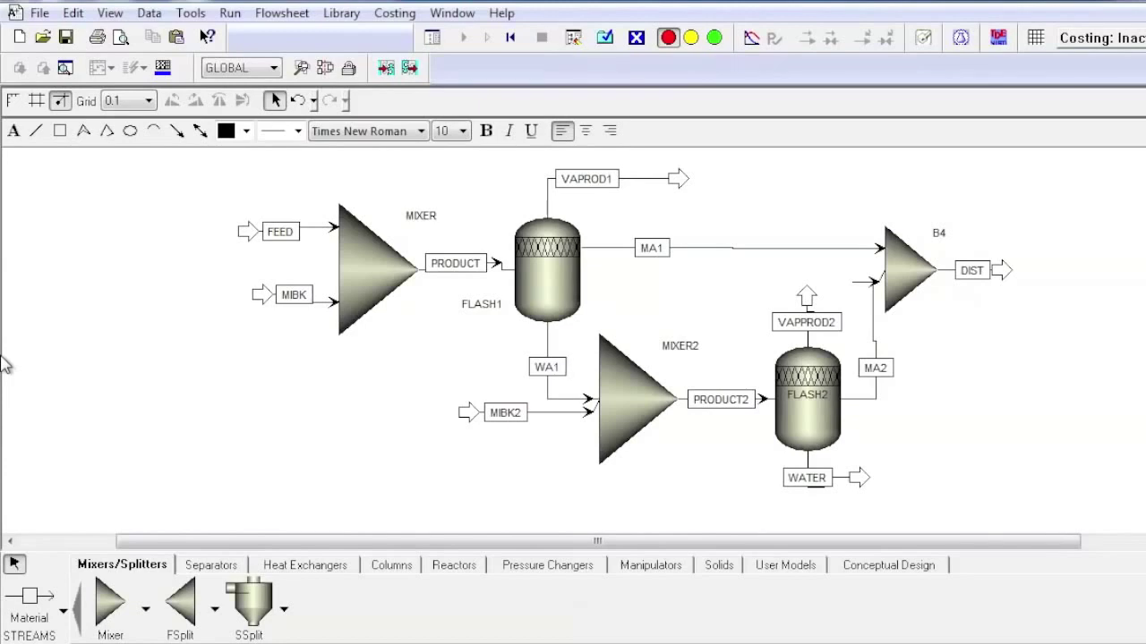
Place a DSTWU shortcut distillation column beside mixer B4 and reconnect the DIST stream's destination to the column's feed.
{"action": "left_click", "coordinate": [403, 566]}
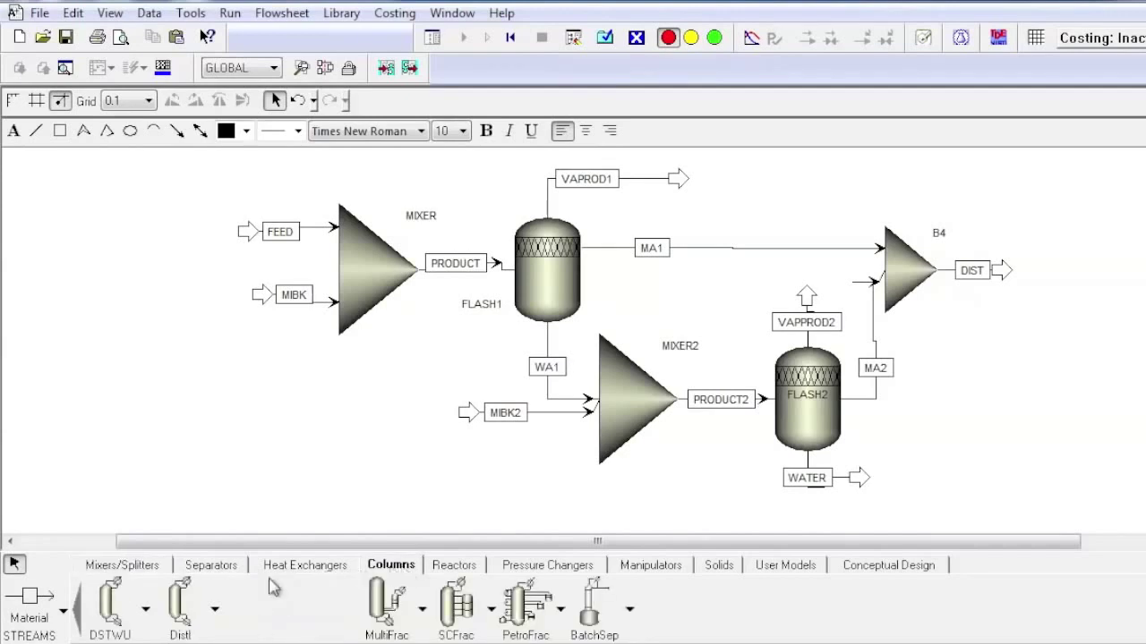
{"action": "left_click", "coordinate": [117, 611]}
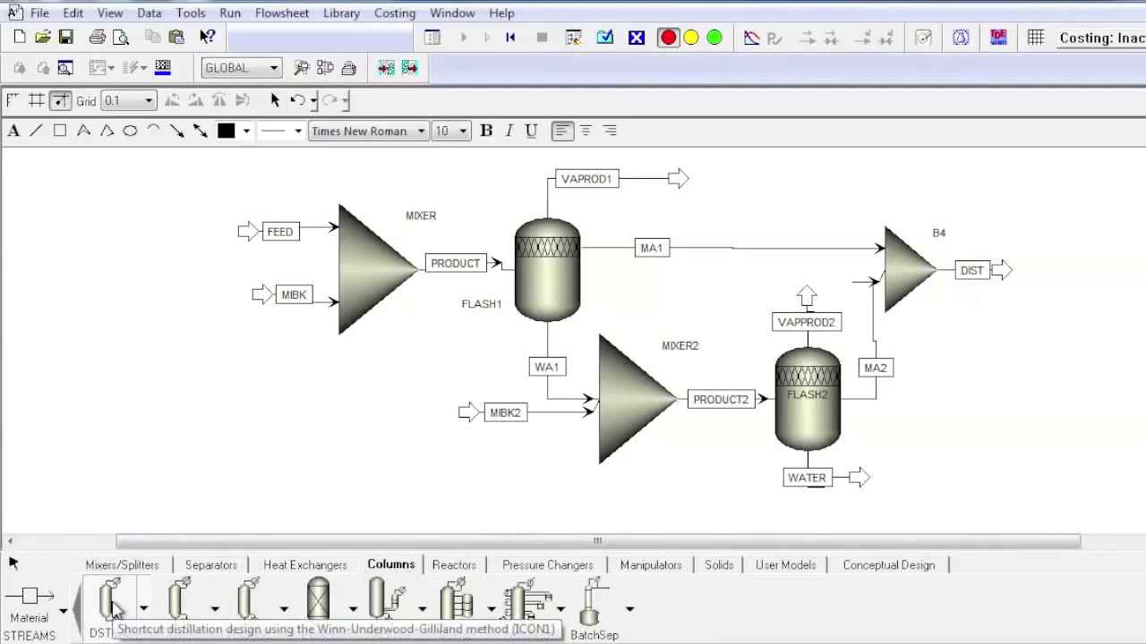
{"action": "left_click", "coordinate": [1038, 286]}
{"action": "right_click", "coordinate": [931, 300]}
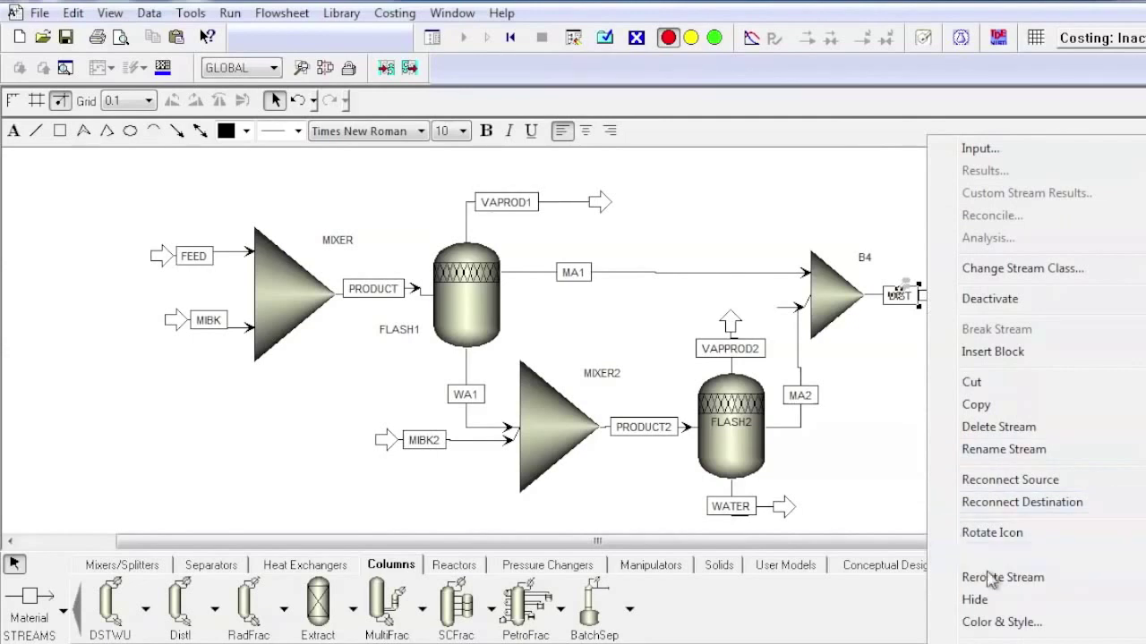
{"action": "left_click", "coordinate": [1020, 431]}
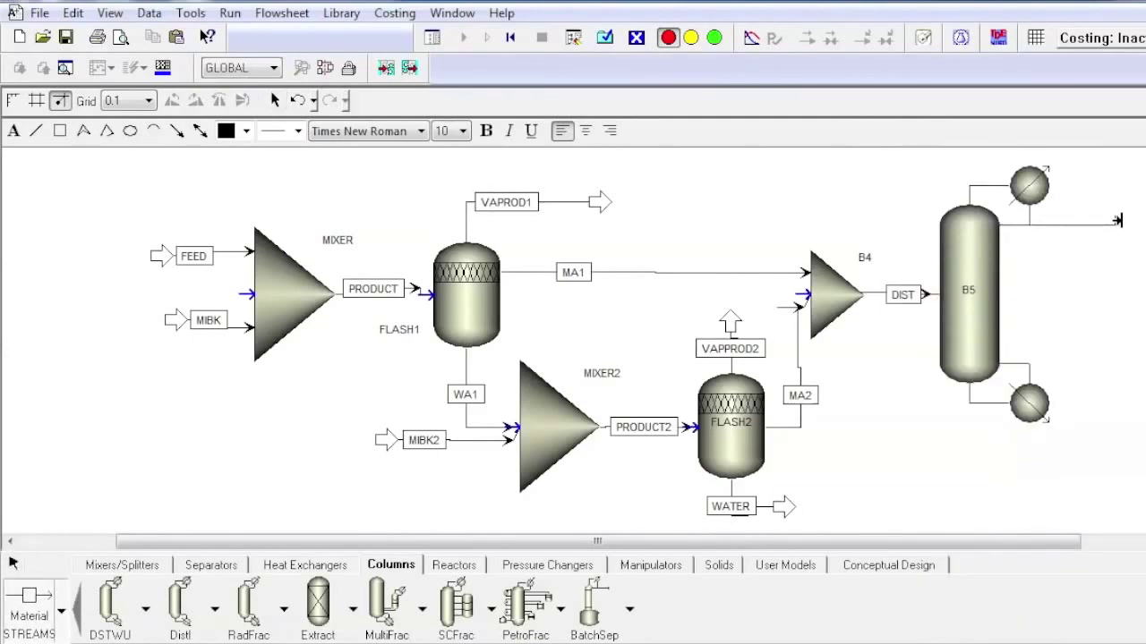
Draw the product material streams from the new column's condenser and reboiler outlets.
{"action": "left_click", "coordinate": [1117, 220]}
{"action": "left_click", "coordinate": [1049, 403]}
{"action": "left_click", "coordinate": [1118, 396]}
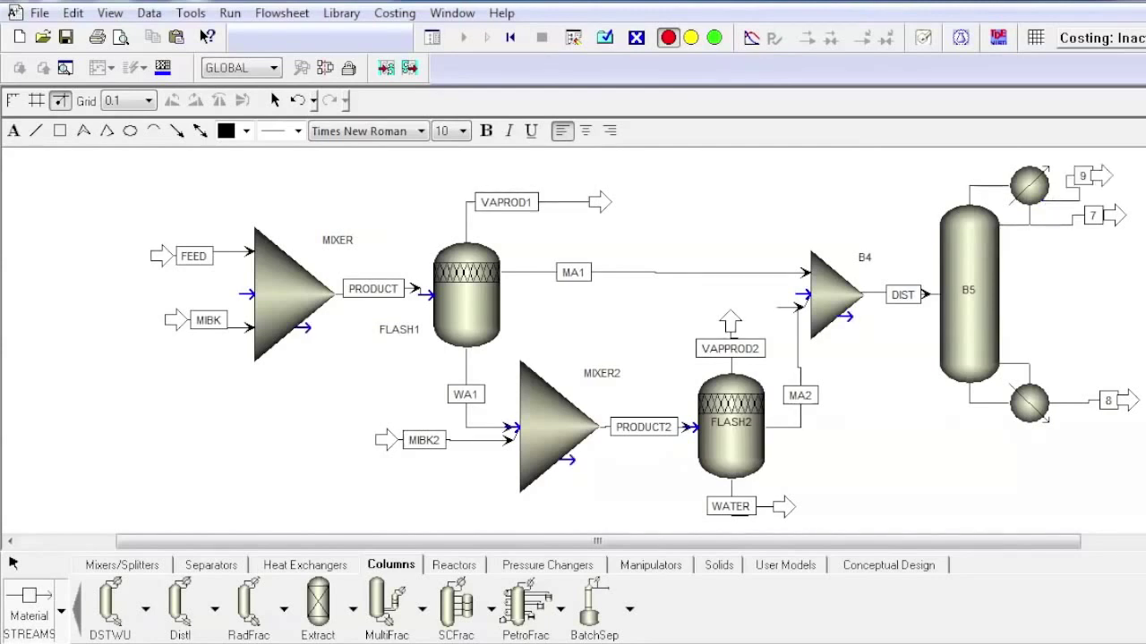
Open the DIST block's input specifications and set both the condenser and reboiler pressures to 15 psi.
{"action": "key", "text": "F8"}
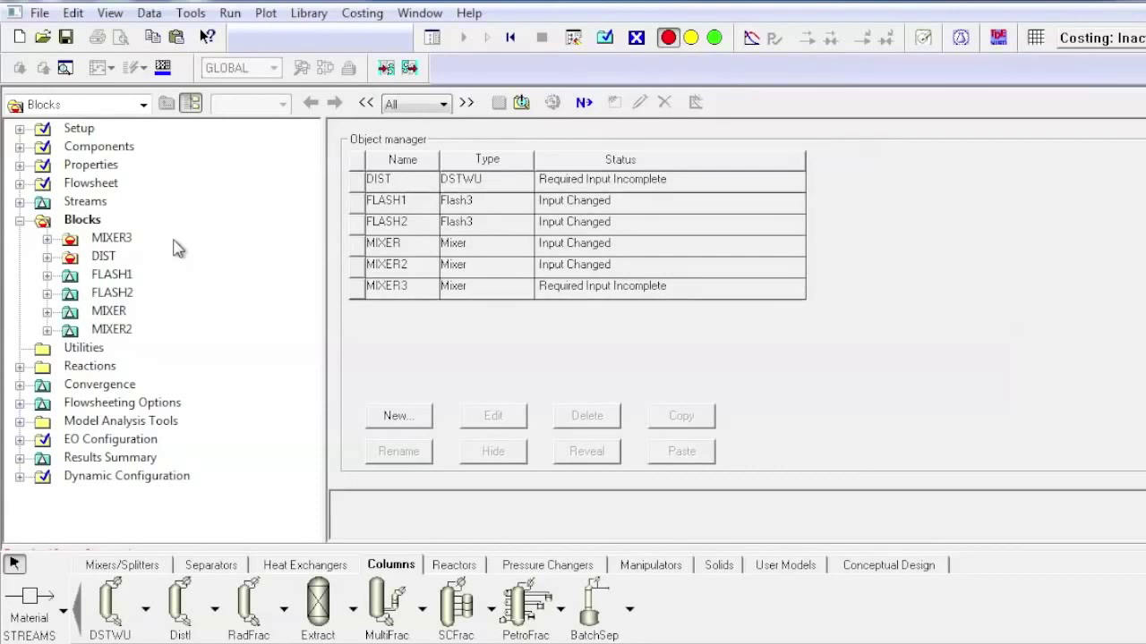
{"action": "double_click", "coordinate": [103, 256]}
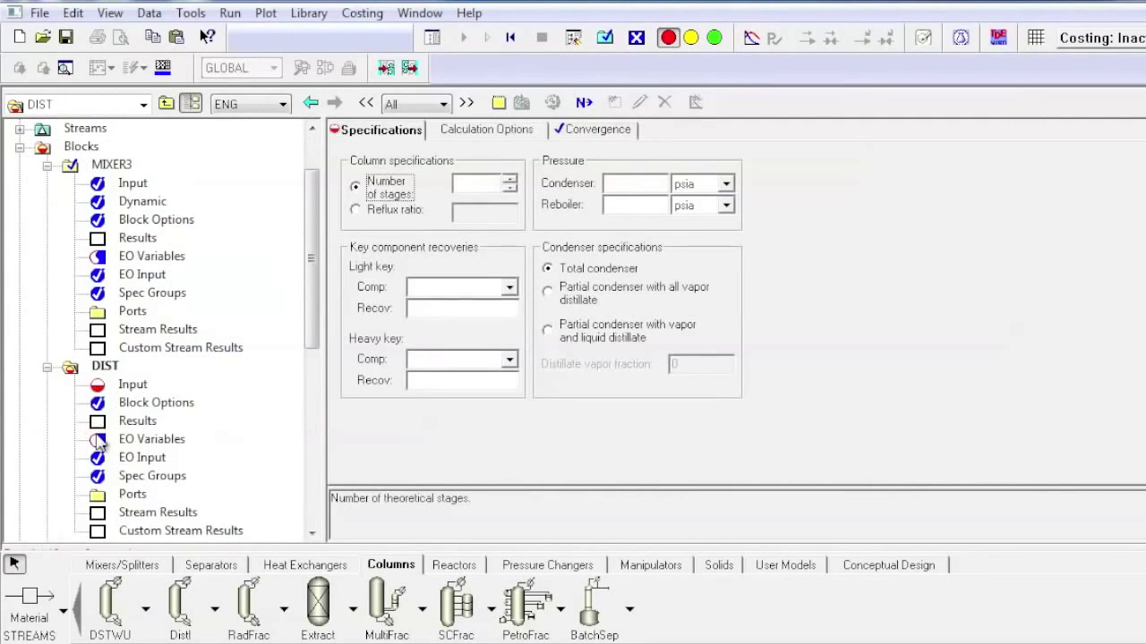
{"action": "left_click", "coordinate": [46, 165]}
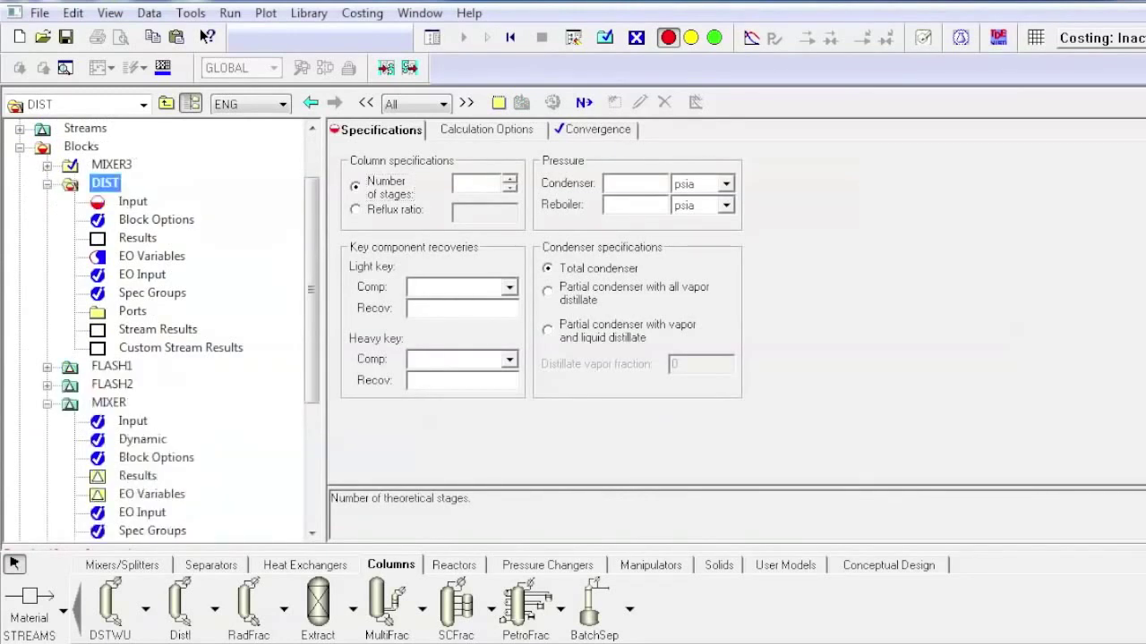
{"action": "left_click", "coordinate": [356, 215]}
{"action": "left_click", "coordinate": [637, 183]}
{"action": "type", "text": "15"}
{"action": "left_click", "coordinate": [726, 183]}
{"action": "left_click", "coordinate": [709, 411]}
{"action": "key", "text": "Tab"}
{"action": "type", "text": "15"}
{"action": "key", "text": "Tab"}
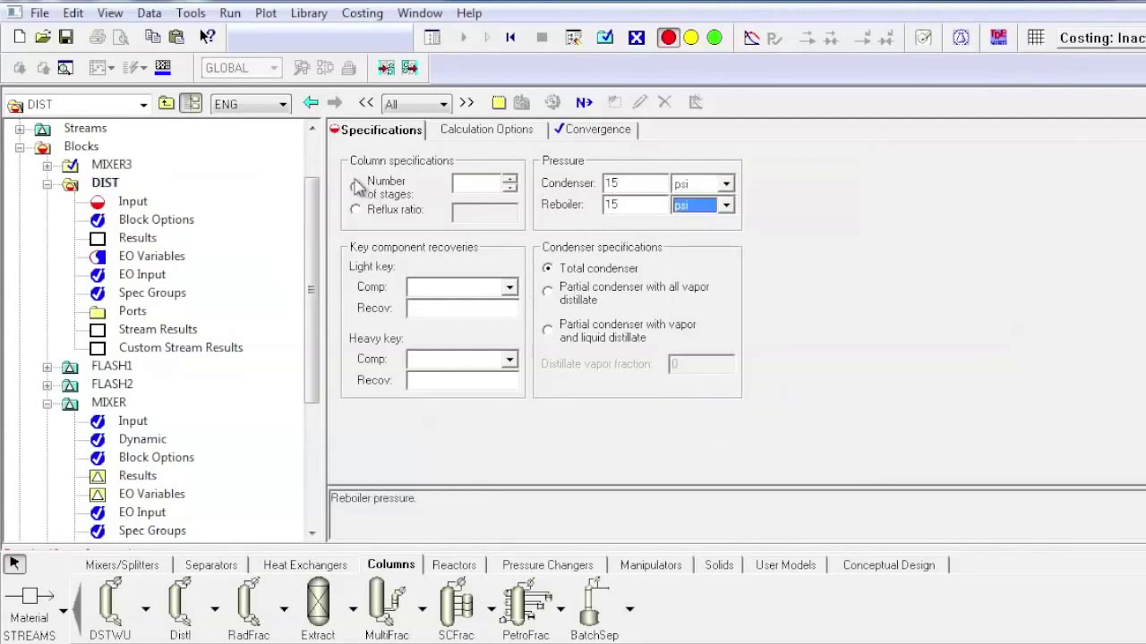
Specify a reflux ratio of 1,5 for DIST and enable the table of reflux ratio vs number of theoretical stages.
{"action": "left_click", "coordinate": [357, 209]}
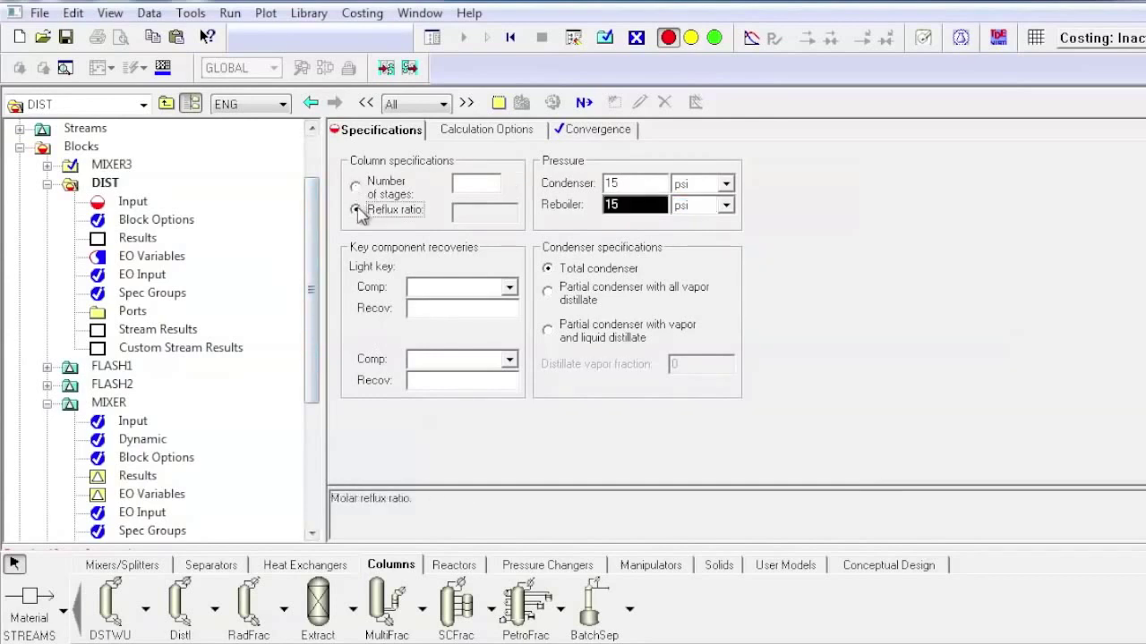
{"action": "key", "text": "Tab"}
{"action": "type", "text": "15"}
{"action": "key", "text": "Left"}
{"action": "type", "text": ","}
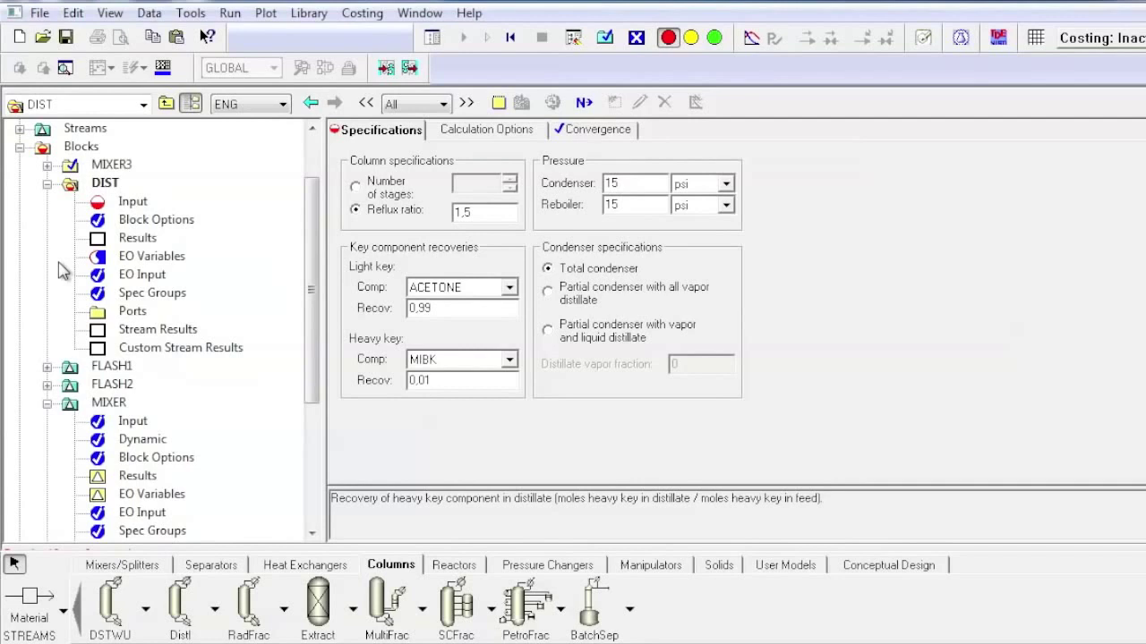
{"action": "left_click", "coordinate": [484, 131]}
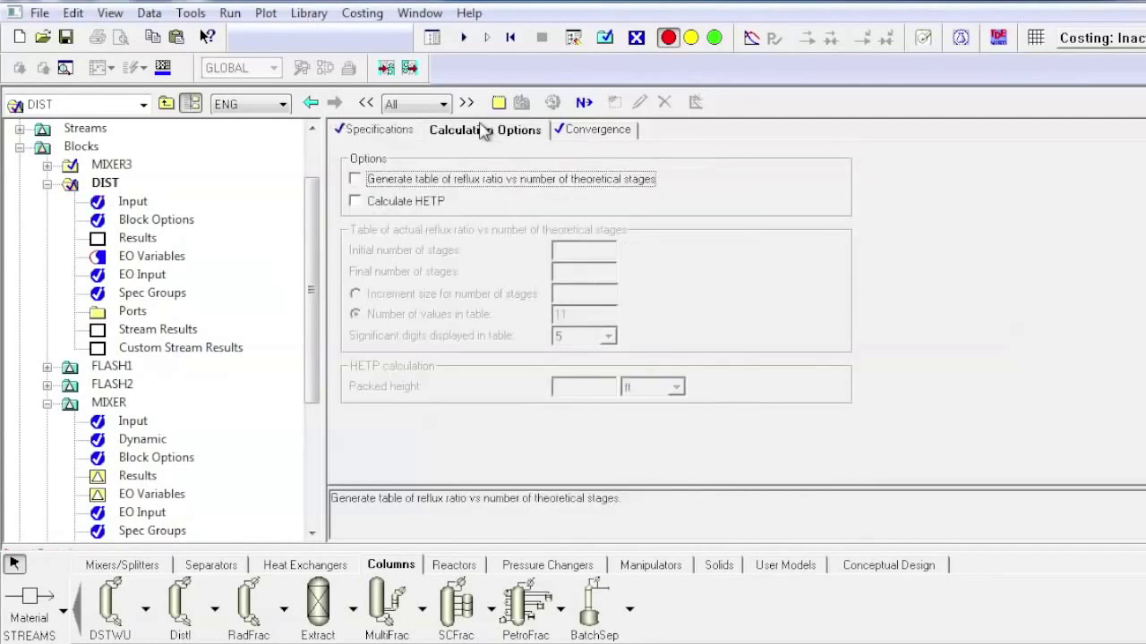
{"action": "left_click", "coordinate": [356, 180]}
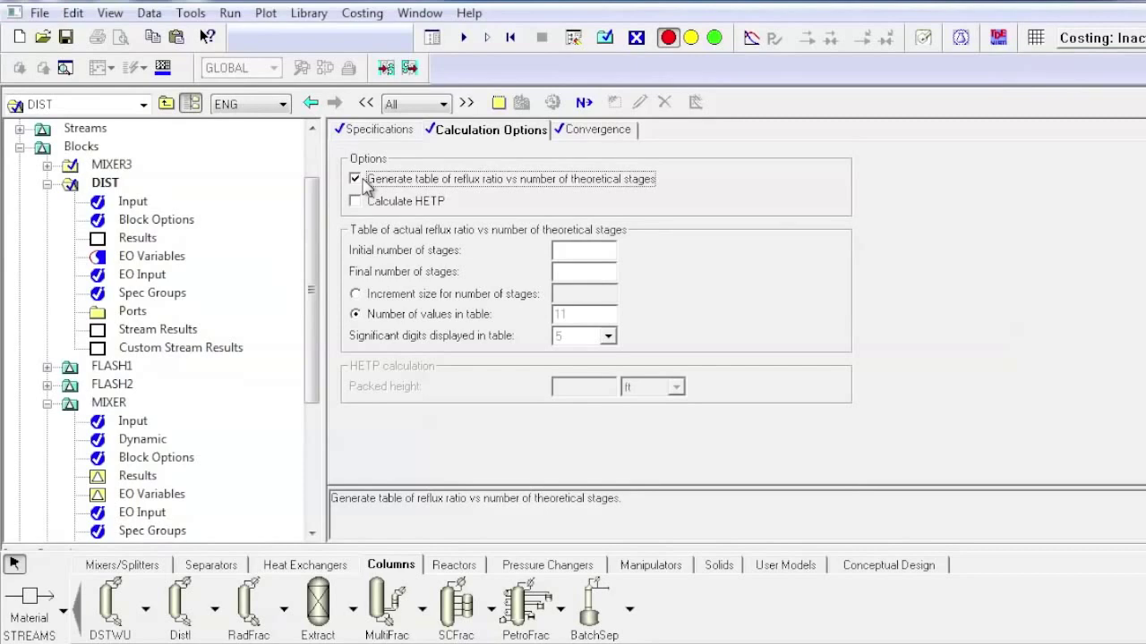
Reinitialize the whole simulation and confirm the reset.
{"action": "left_click", "coordinate": [510, 37]}
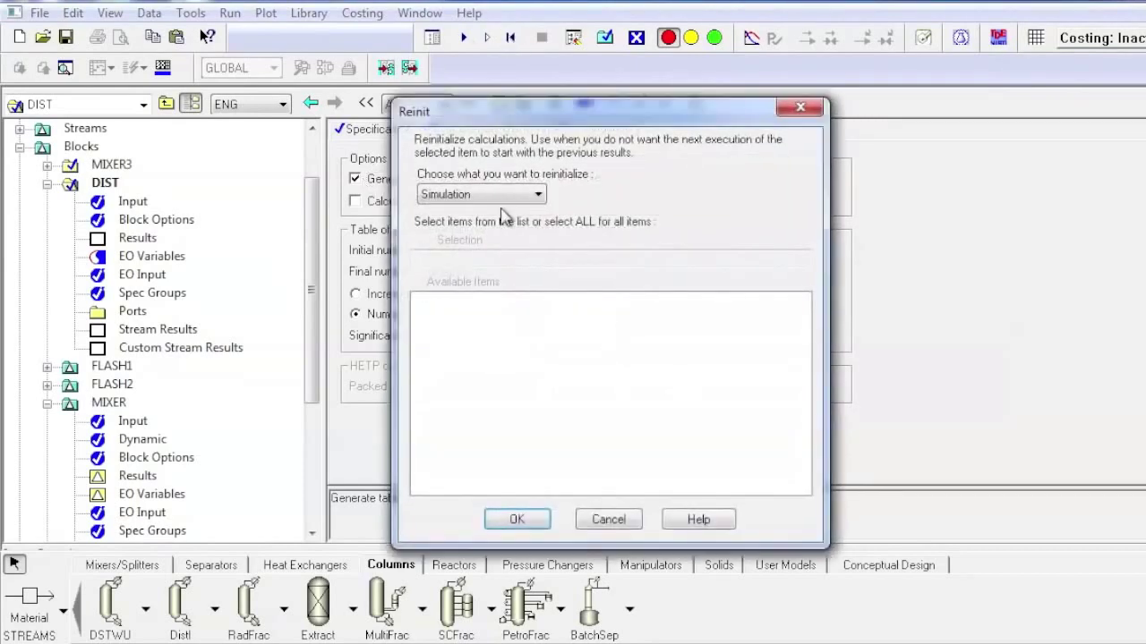
{"action": "left_click", "coordinate": [518, 519]}
{"action": "left_click", "coordinate": [682, 399]}
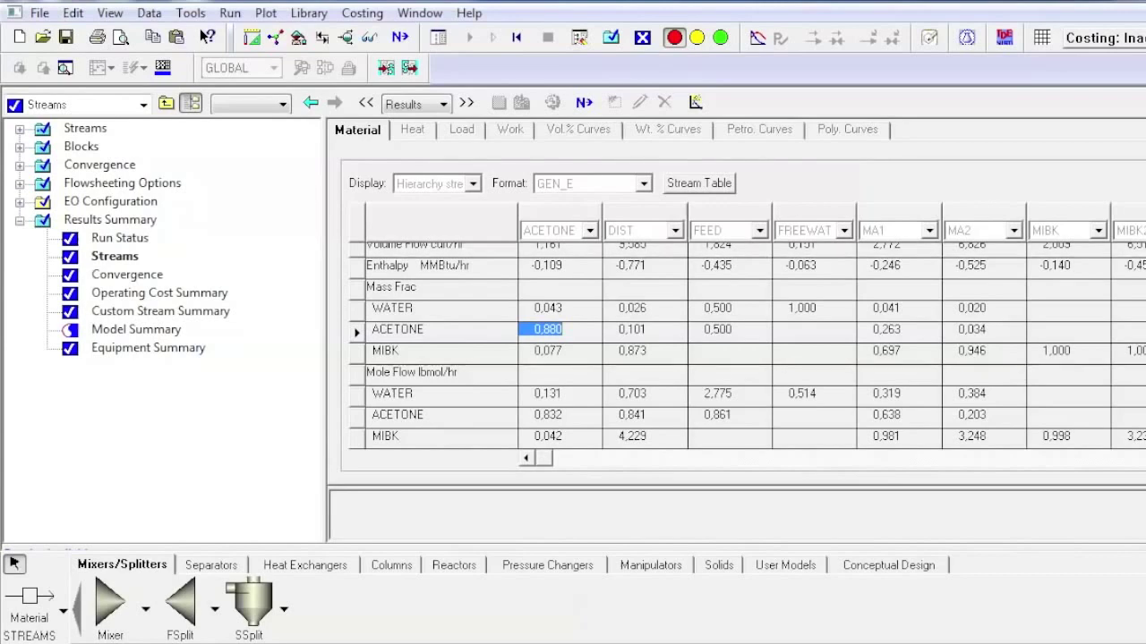
Examine the DIST block's results summary and its reflux ratio profile.
{"action": "left_click", "coordinate": [81, 146]}
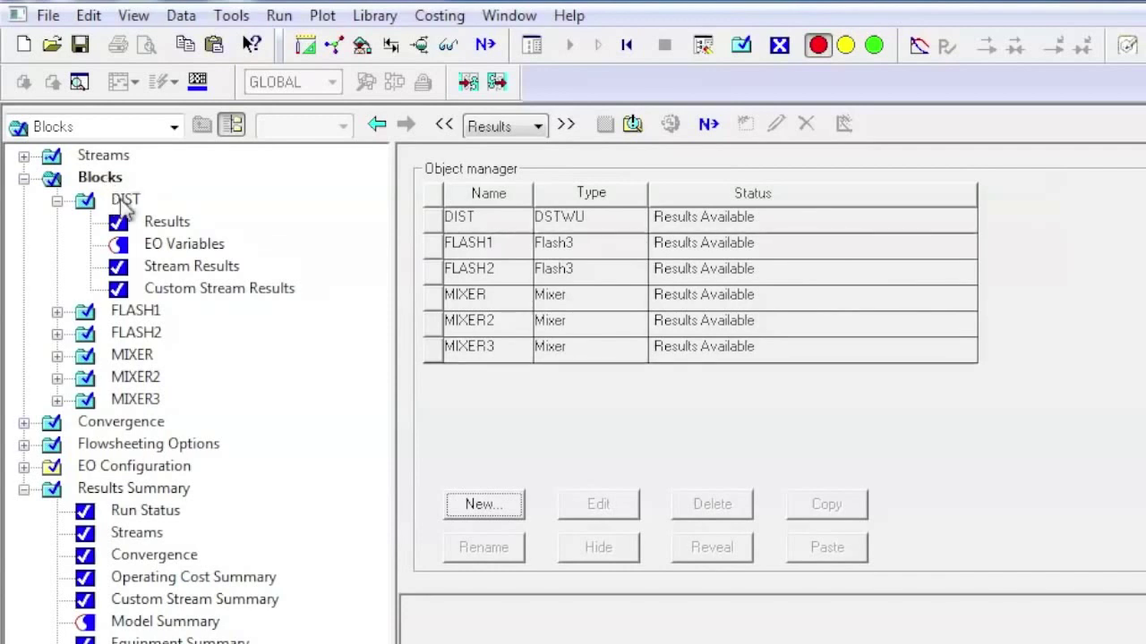
{"action": "left_click", "coordinate": [125, 200]}
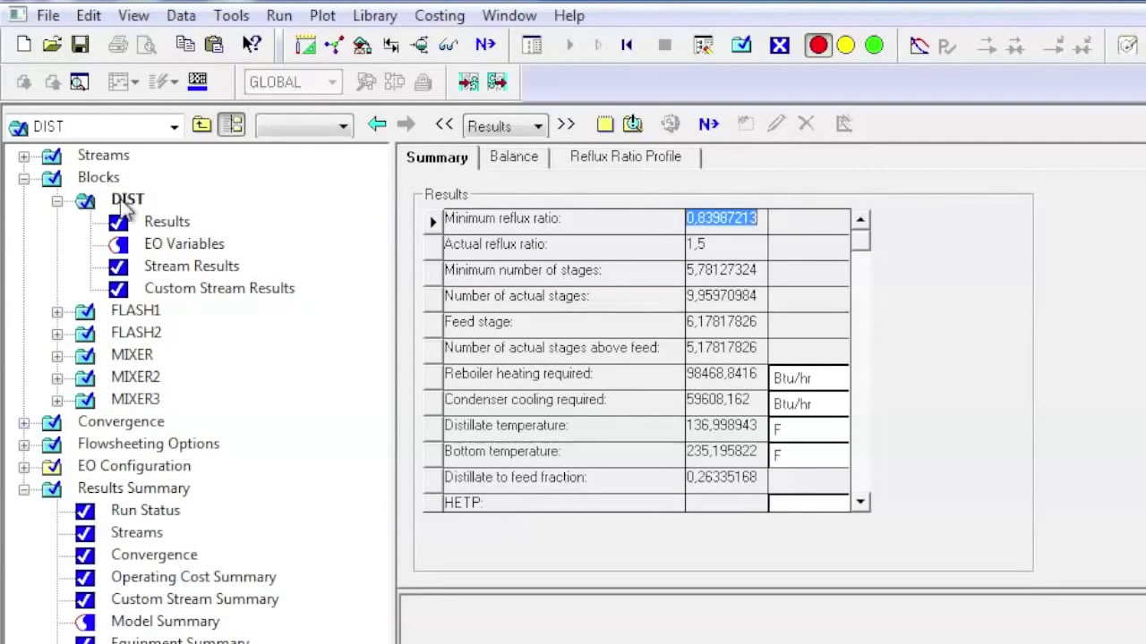
{"action": "left_click", "coordinate": [167, 225]}
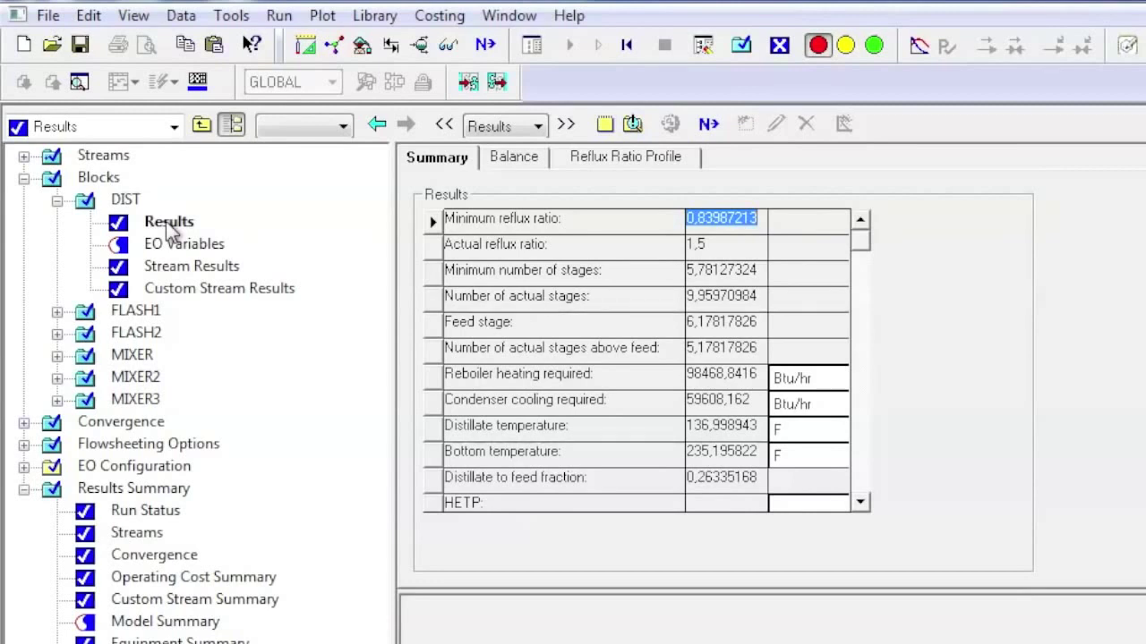
{"action": "left_click", "coordinate": [641, 158]}
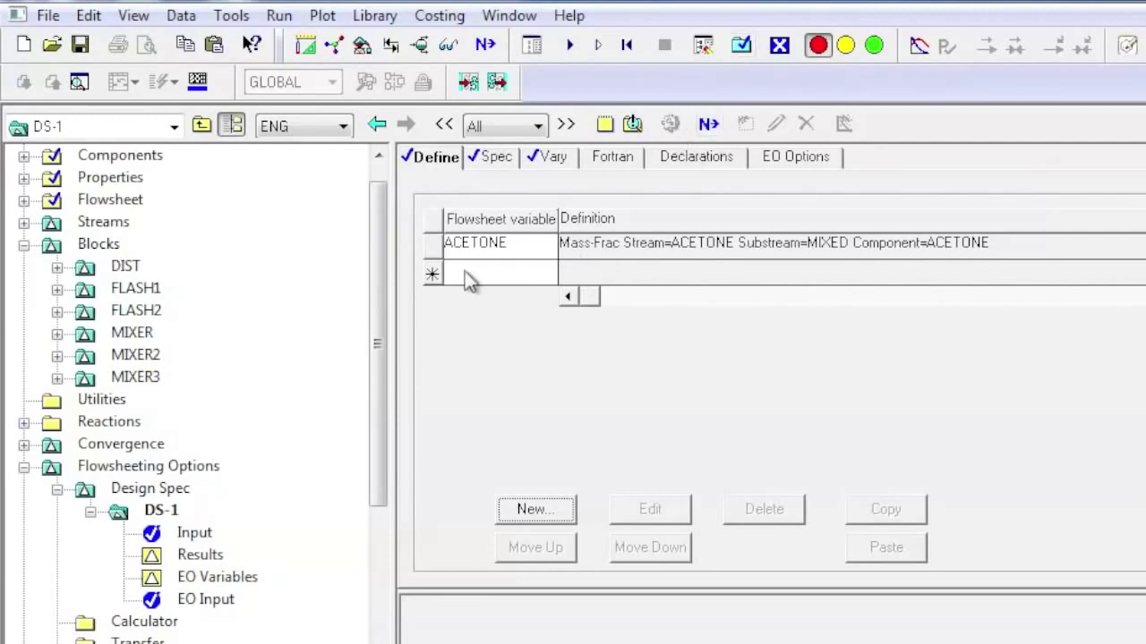
Review design spec DS-1: the ACETONE variable definition, the target and tolerance, and the manipulated variable with its limits.
{"action": "left_click", "coordinate": [476, 242]}
{"action": "double_click", "coordinate": [476, 242]}
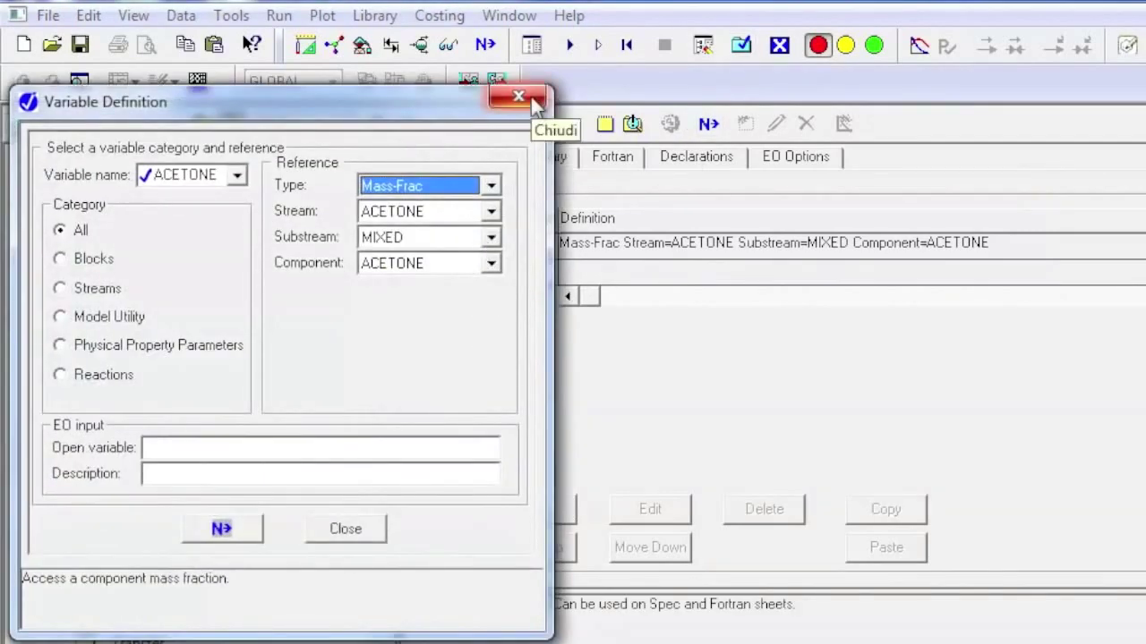
{"action": "left_click", "coordinate": [532, 104]}
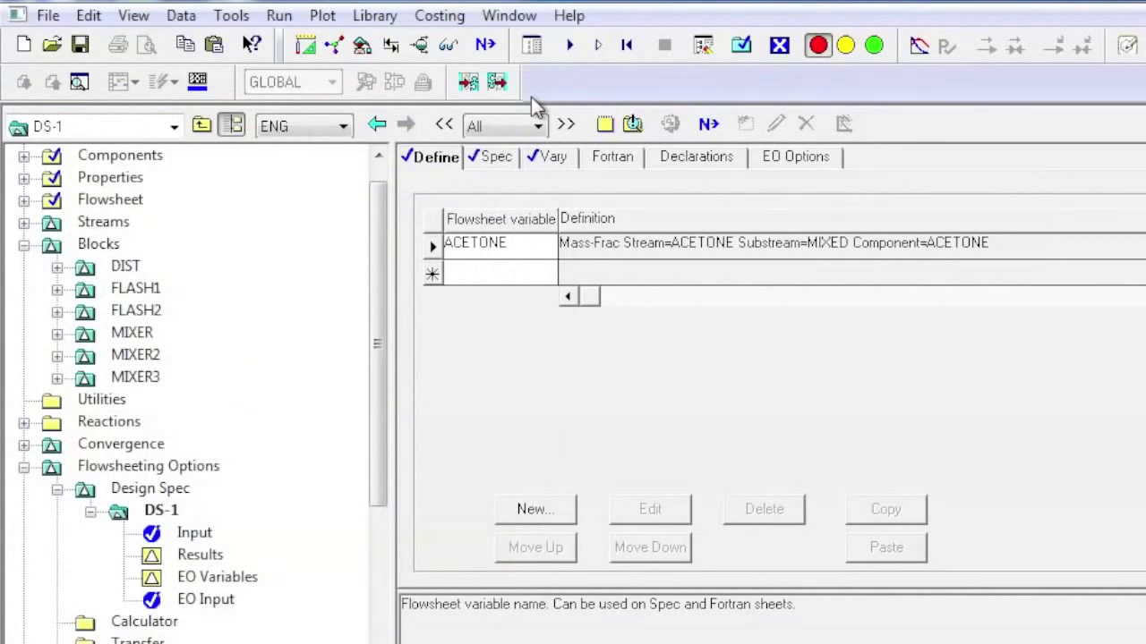
{"action": "left_click", "coordinate": [492, 159]}
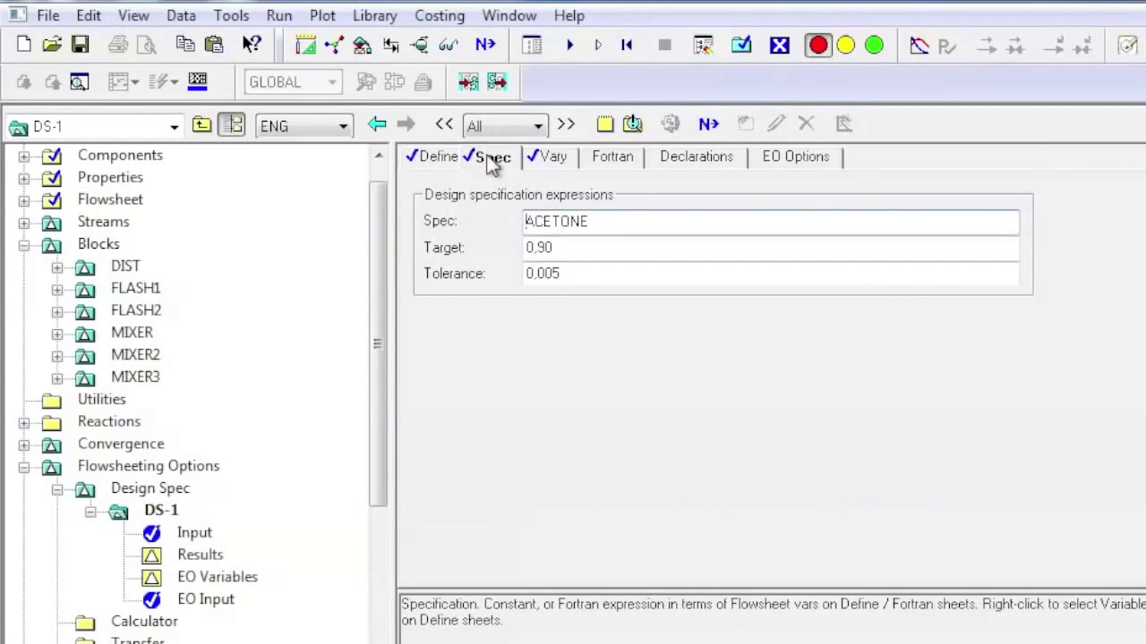
{"action": "left_click", "coordinate": [550, 157]}
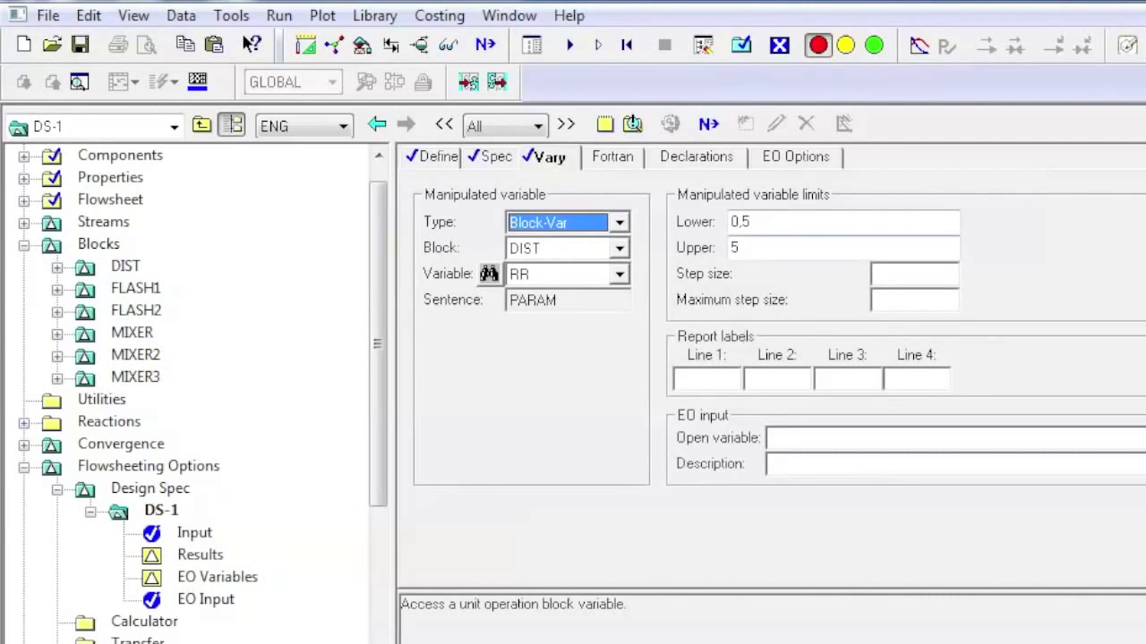
{"action": "left_click", "coordinate": [743, 222]}
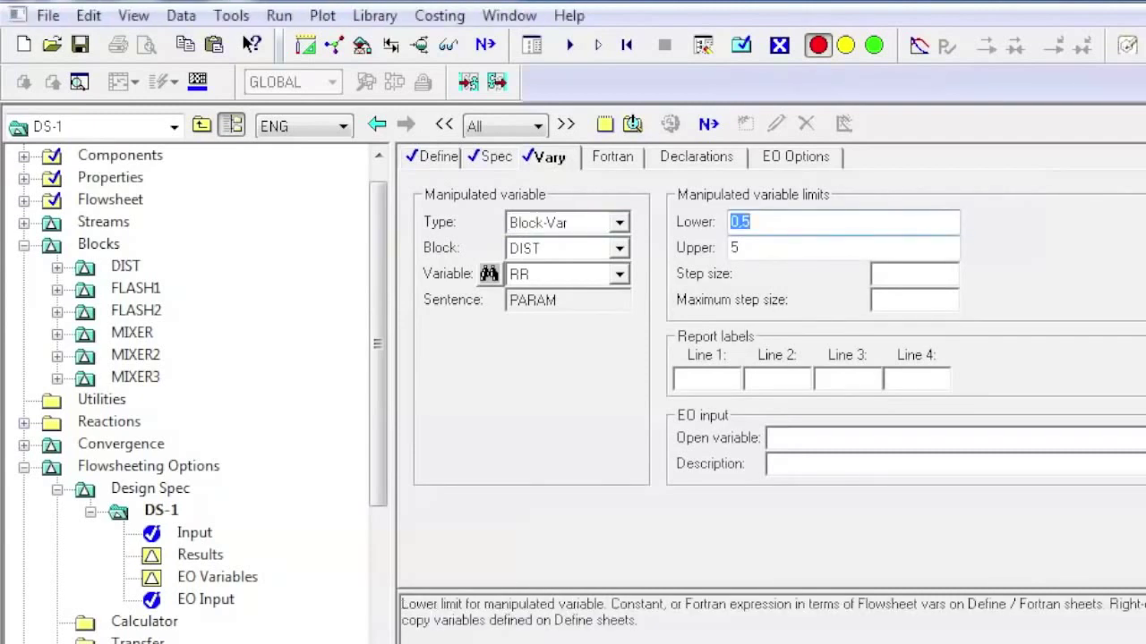
{"action": "key", "text": "Tab"}
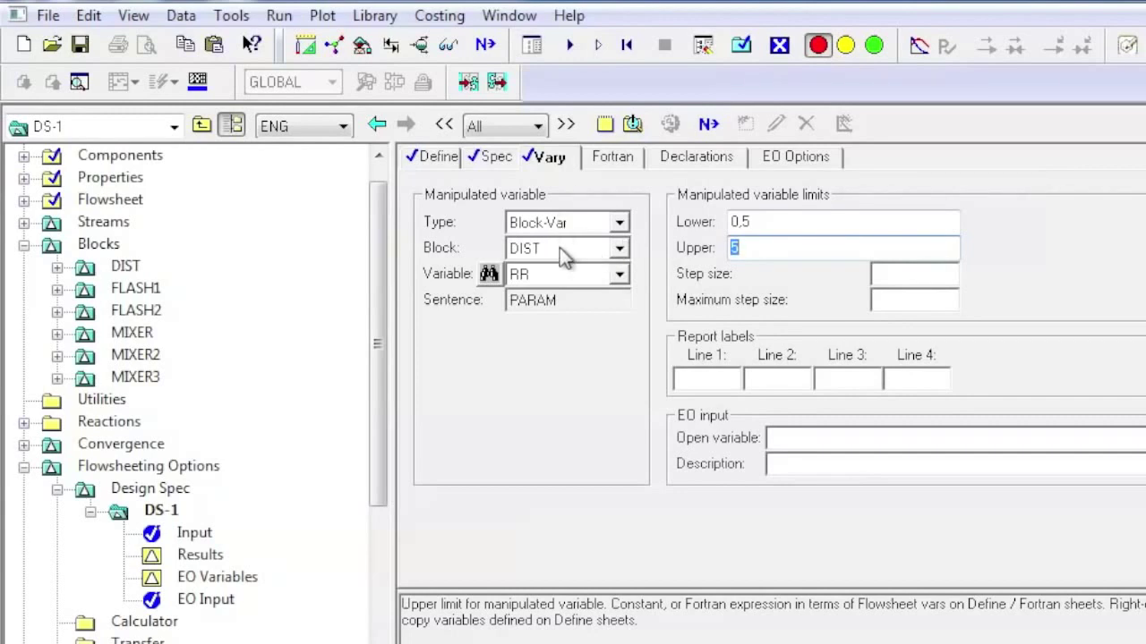
{"action": "left_click", "coordinate": [491, 166]}
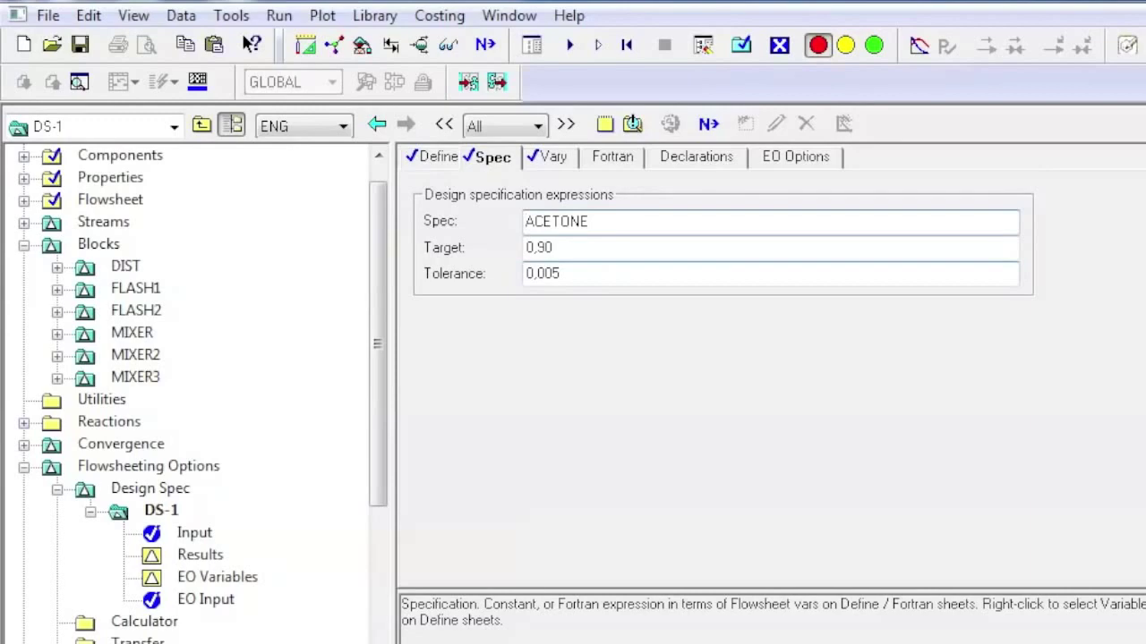
Run the simulation with design spec DS-1 included.
{"action": "left_click", "coordinate": [485, 45]}
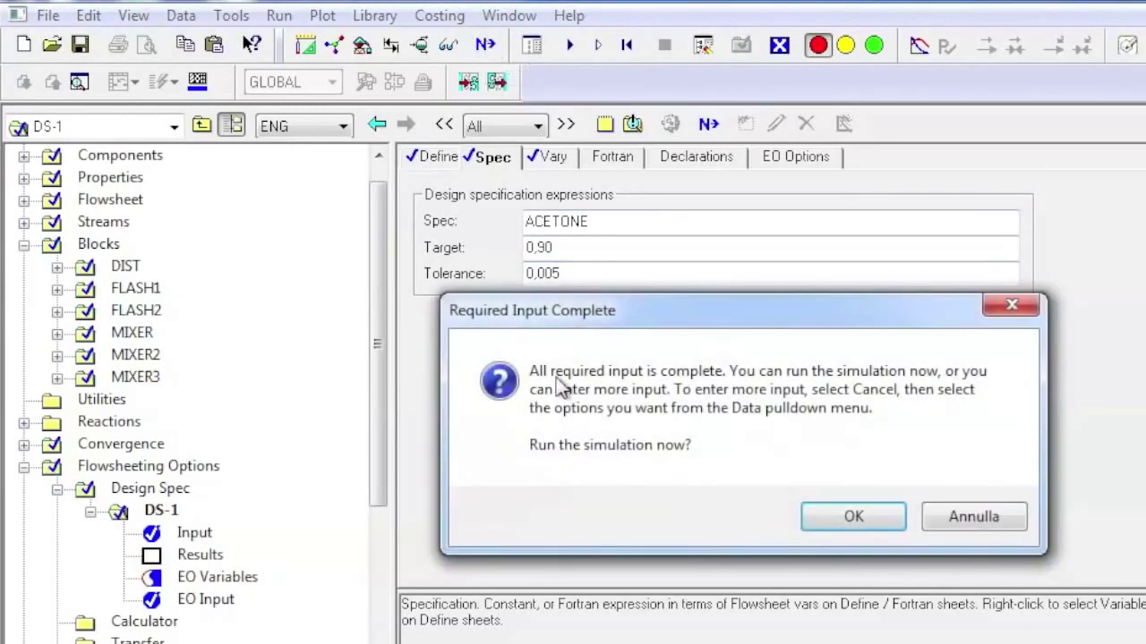
{"action": "left_click", "coordinate": [844, 518]}
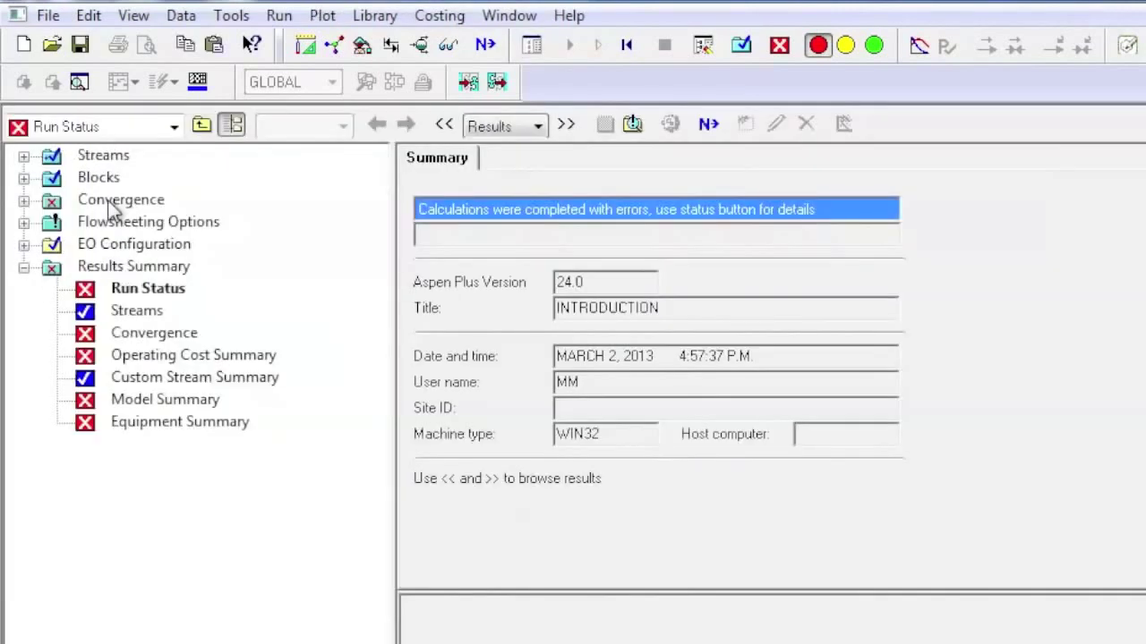
Examine the $OLVER01 convergence results and the iteration history of the variable manipulated by DS-1.
{"action": "left_click", "coordinate": [121, 199]}
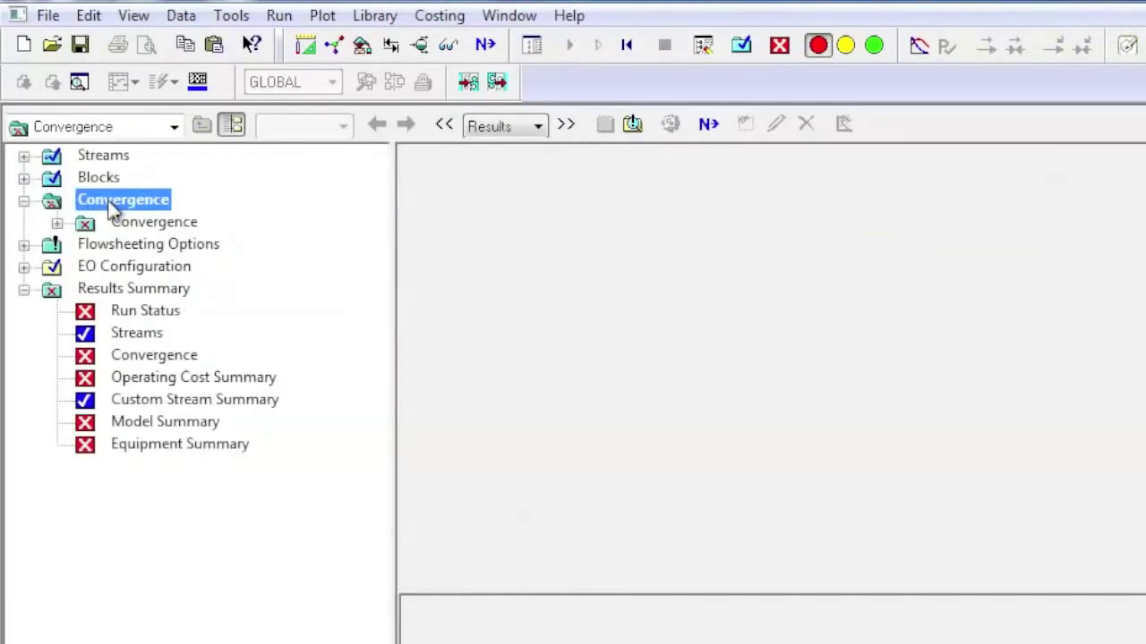
{"action": "left_click", "coordinate": [130, 224]}
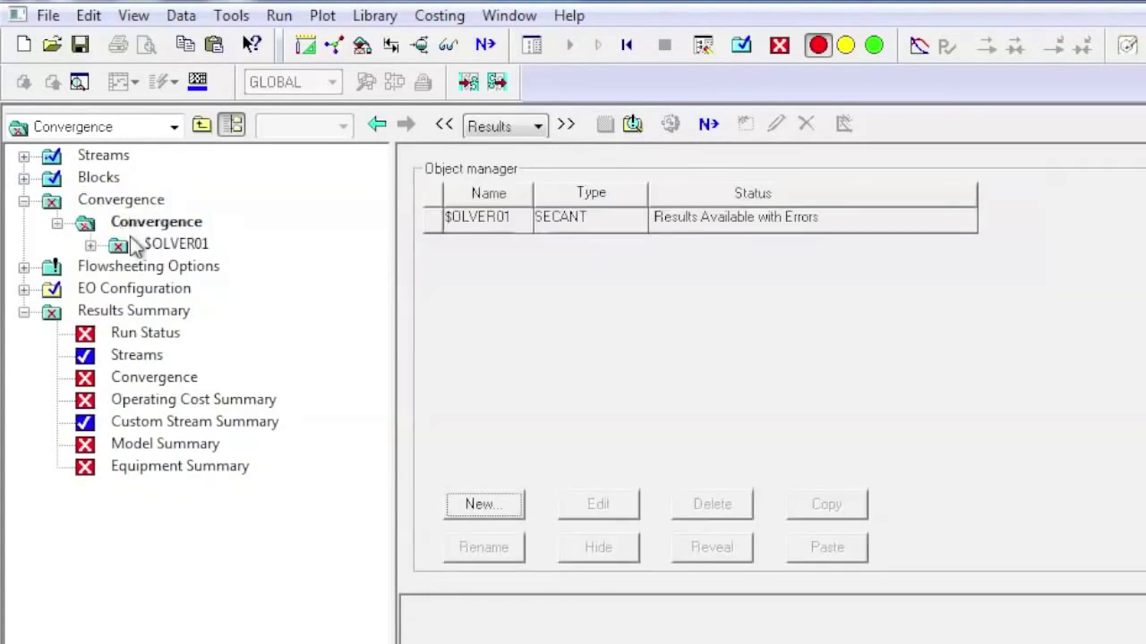
{"action": "left_click", "coordinate": [144, 250]}
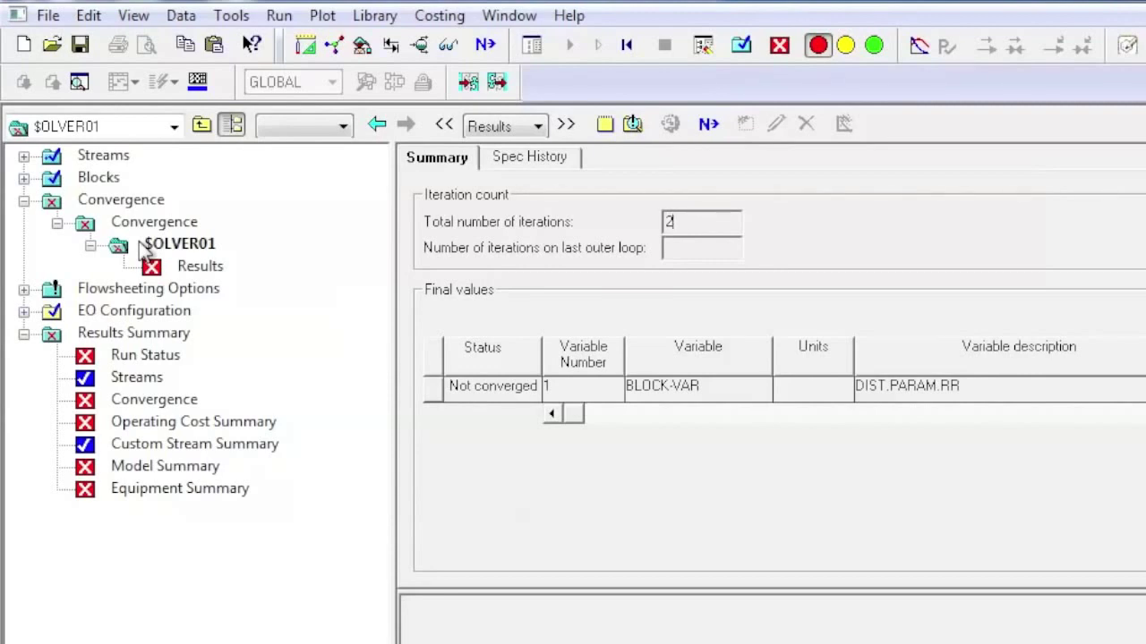
{"action": "left_click", "coordinate": [560, 158]}
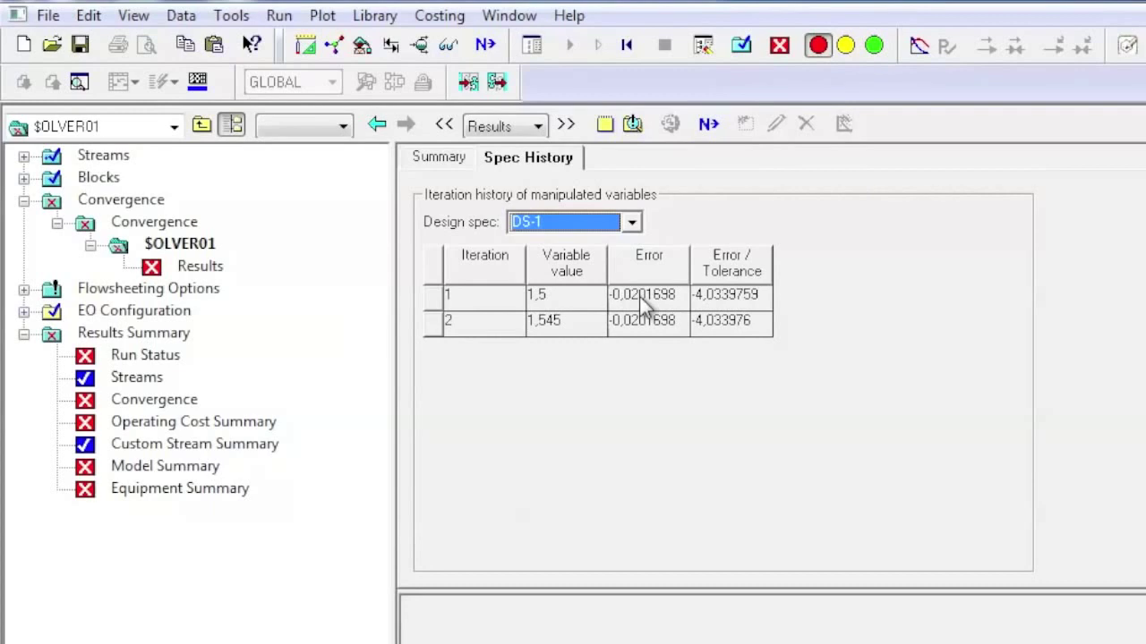
{"action": "left_click_drag", "start_coordinate": [575, 300], "coordinate": [581, 340]}
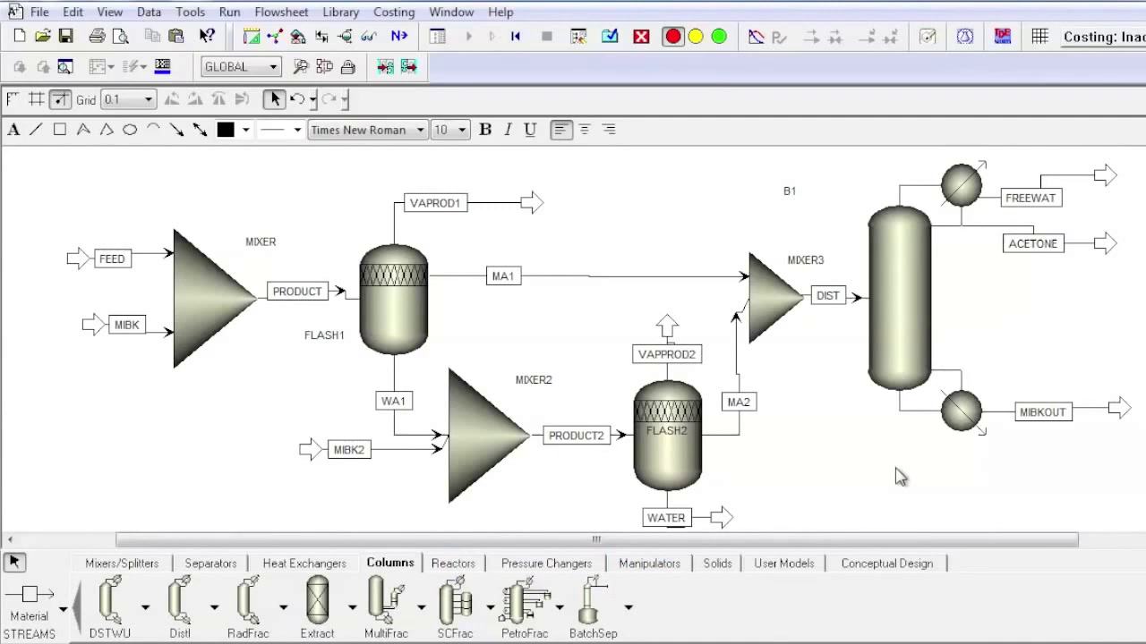
Give the rigorous column B1 a Total condenser and set its valid phases to Vapor-Liquid-FreeWaterCondenser.
{"action": "left_click", "coordinate": [400, 37]}
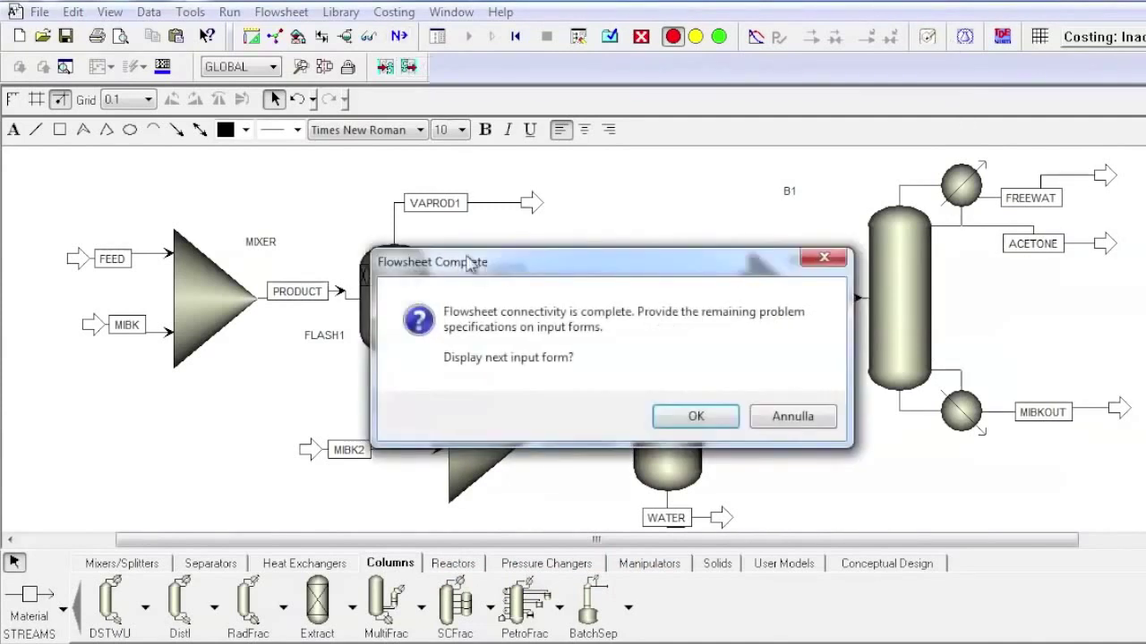
{"action": "left_click", "coordinate": [693, 414]}
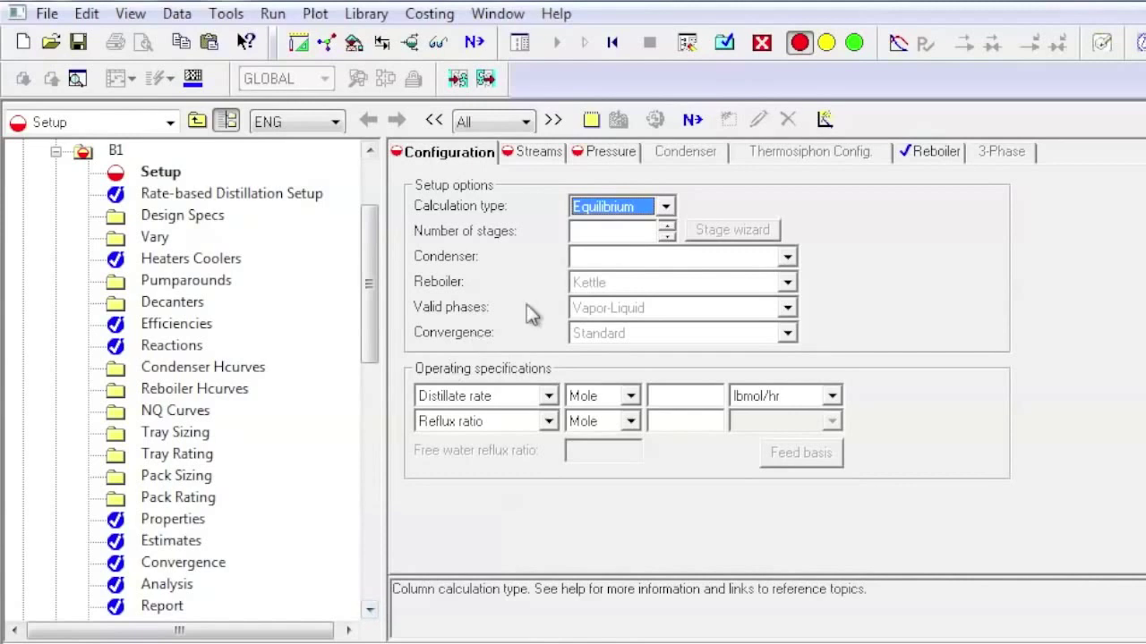
{"action": "key", "text": "Tab"}
{"action": "key", "text": "Tab"}
{"action": "key", "text": "Down"}
{"action": "left_click", "coordinate": [618, 309]}
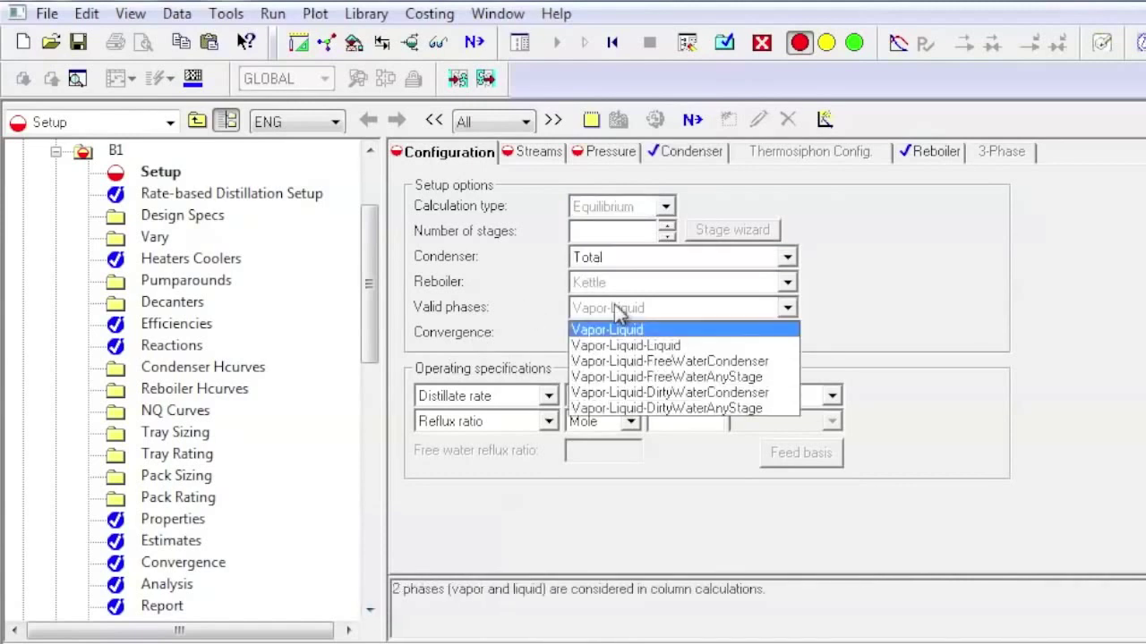
{"action": "left_click", "coordinate": [644, 362]}
Specify a mole reflux ratio of 1,5 and a mole distillate to feed ratio of 0,99 for the column.
{"action": "left_click", "coordinate": [650, 421]}
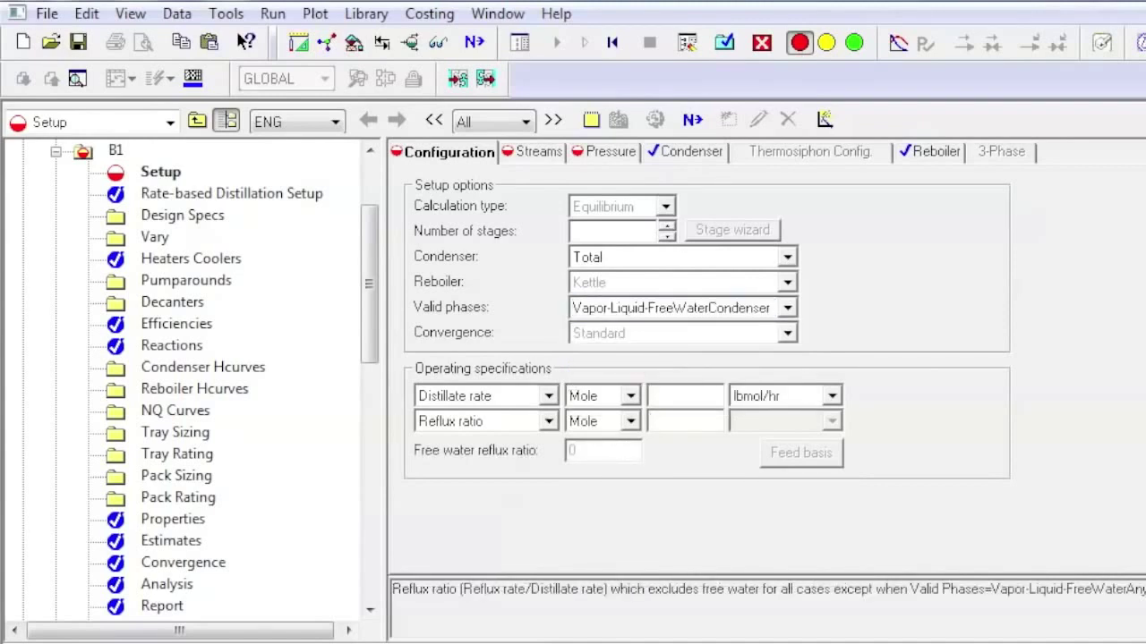
{"action": "type", "text": "1.5"}
{"action": "left_click", "coordinate": [546, 398]}
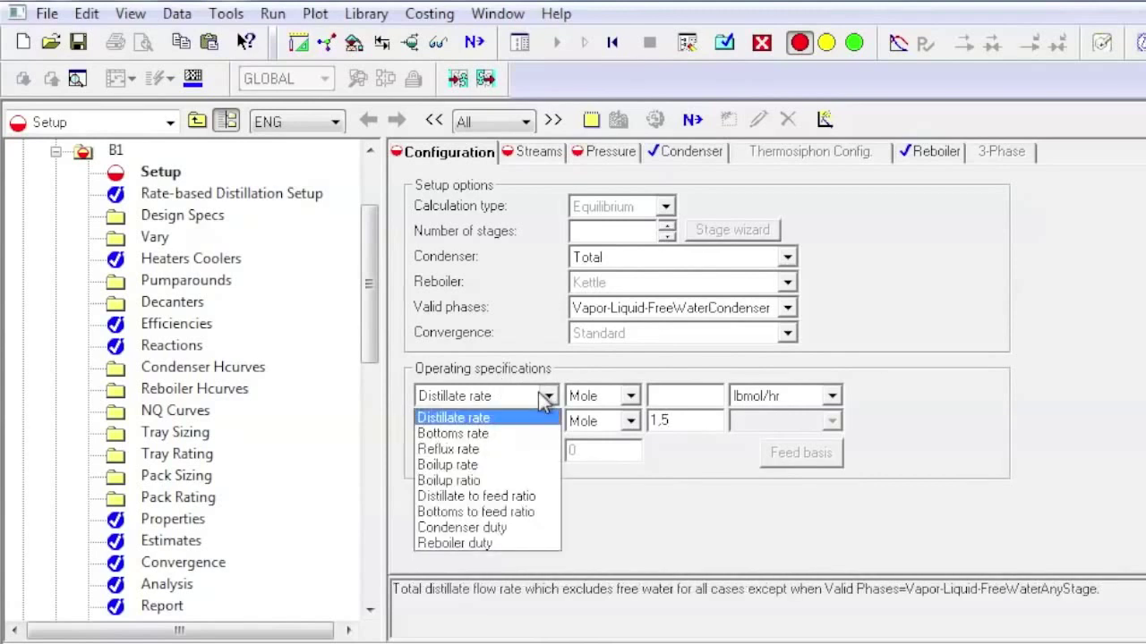
{"action": "left_click", "coordinate": [525, 497]}
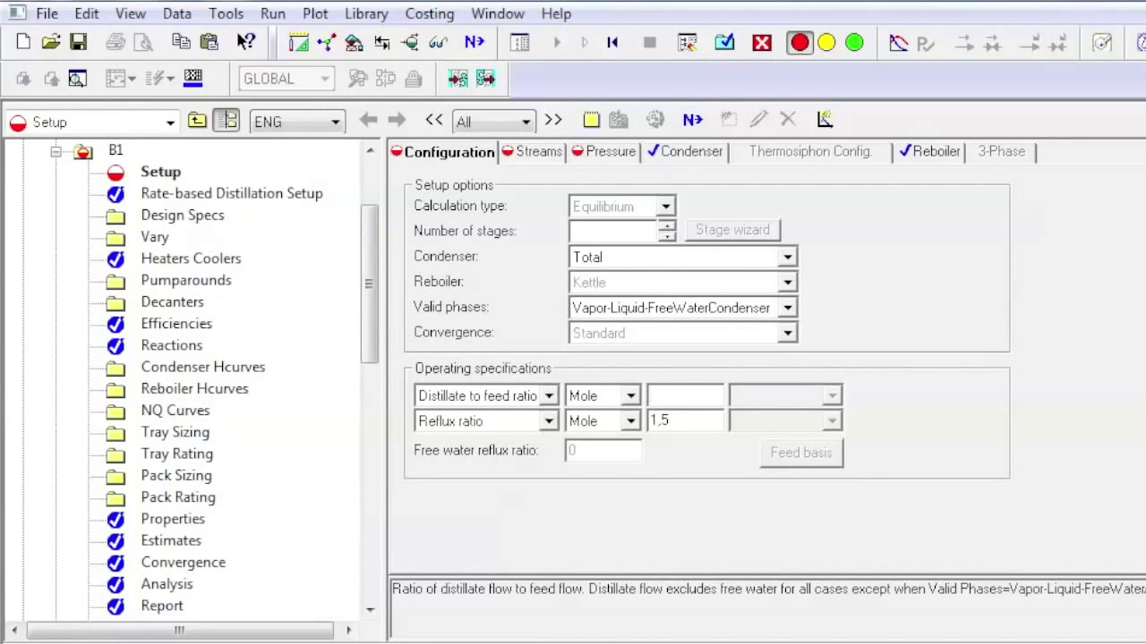
{"action": "type", "text": "0,99"}
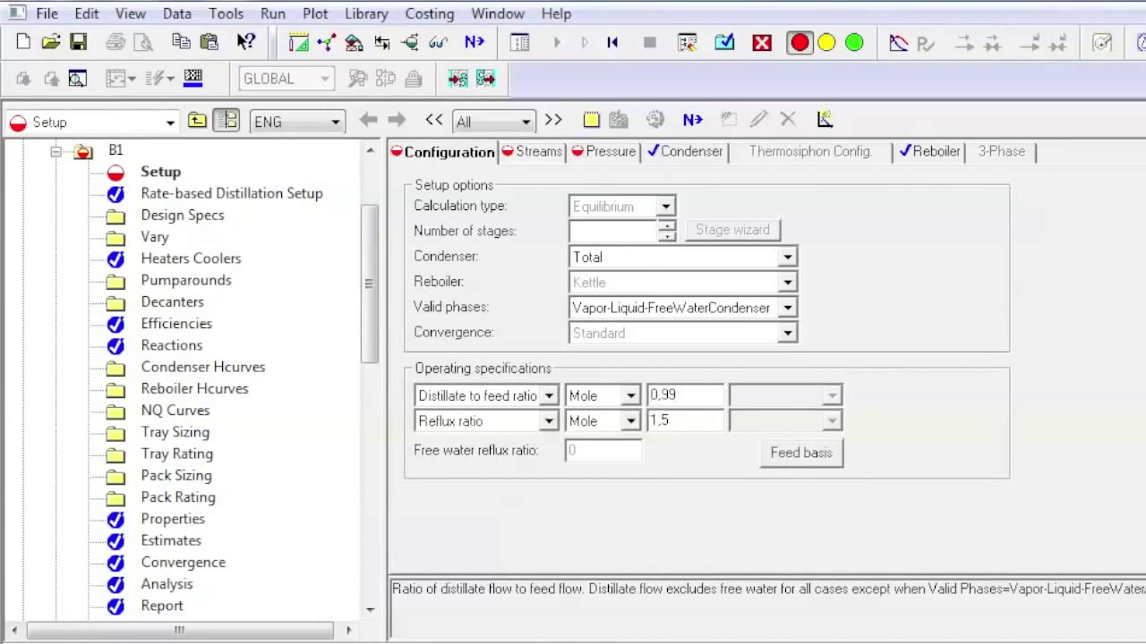
Define the feed basis of the distillate to feed ratio with ACETONE as the only component.
{"action": "left_click", "coordinate": [806, 455]}
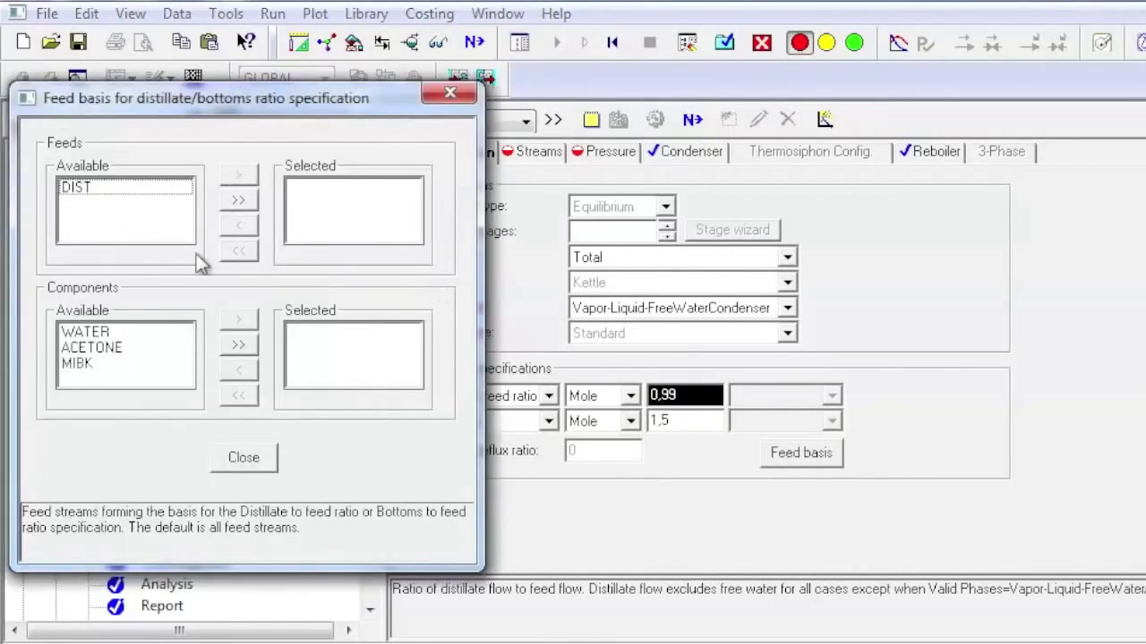
{"action": "left_click", "coordinate": [103, 351]}
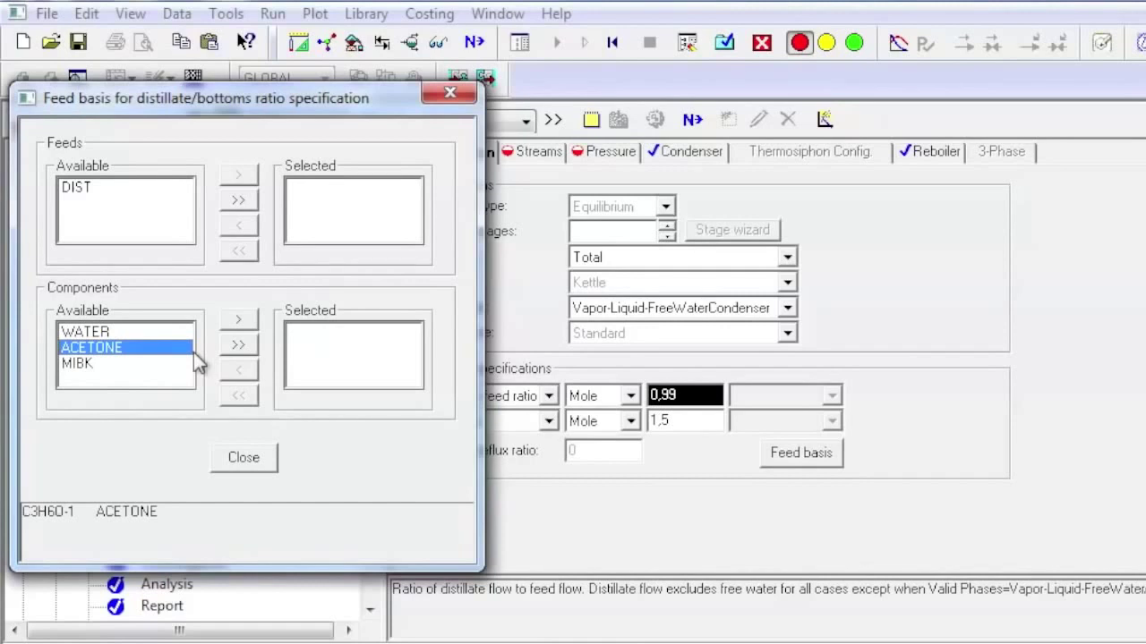
{"action": "left_click", "coordinate": [240, 322]}
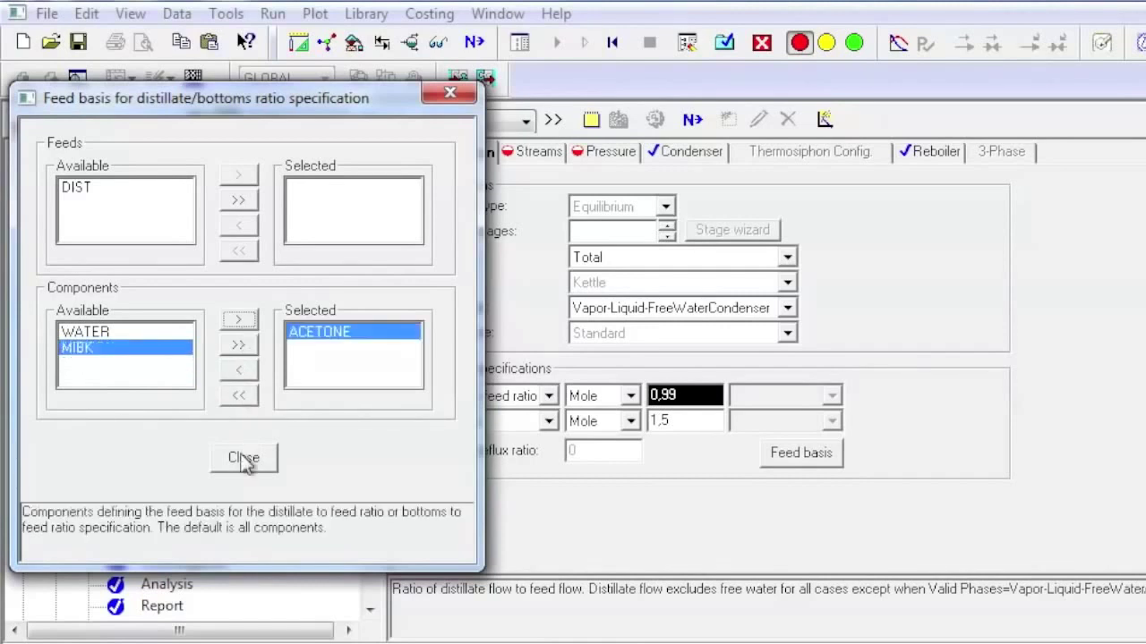
{"action": "left_click", "coordinate": [244, 459]}
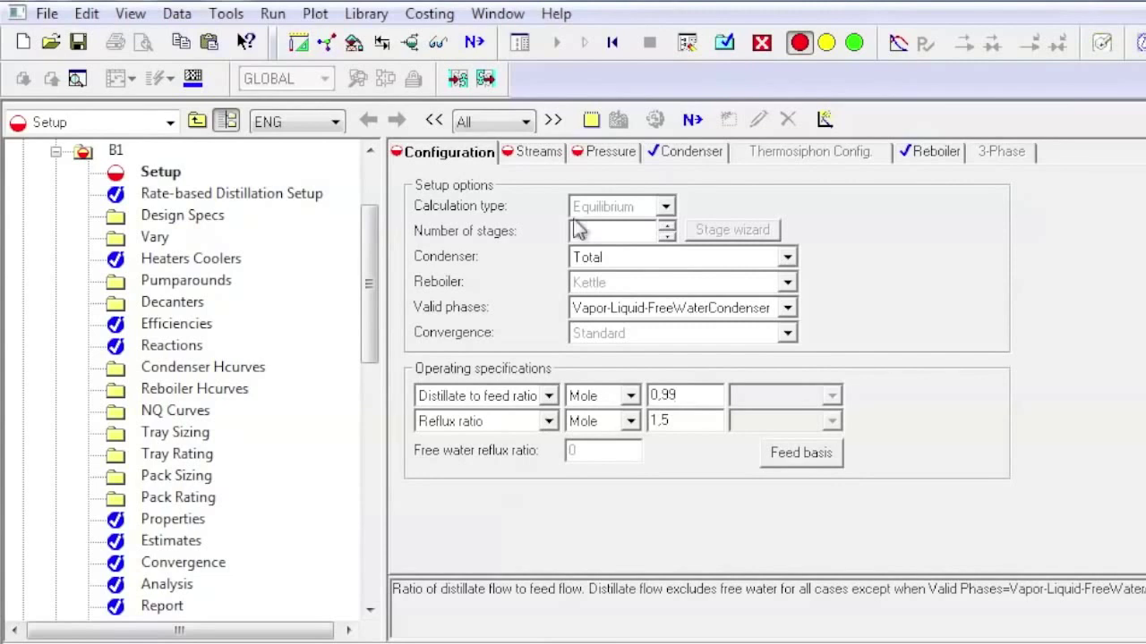
Set the column's number of stages to 10 and its DIST feed stream to enter at stage 5.
{"action": "left_click", "coordinate": [475, 44]}
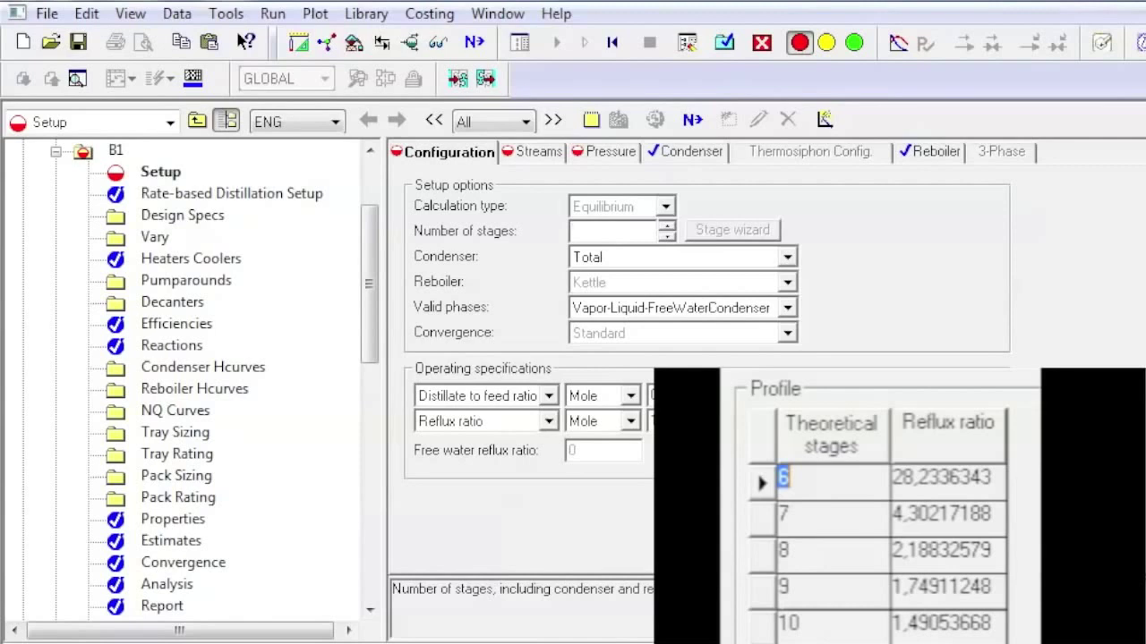
{"action": "type", "text": "1"}
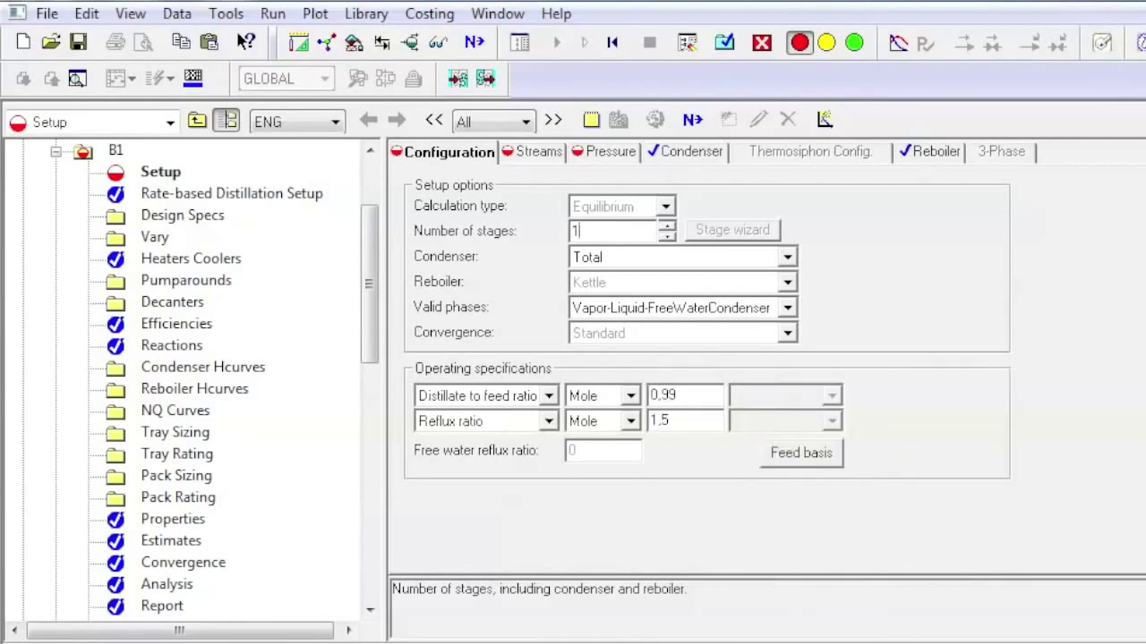
{"action": "type", "text": "0"}
{"action": "left_click", "coordinate": [534, 151]}
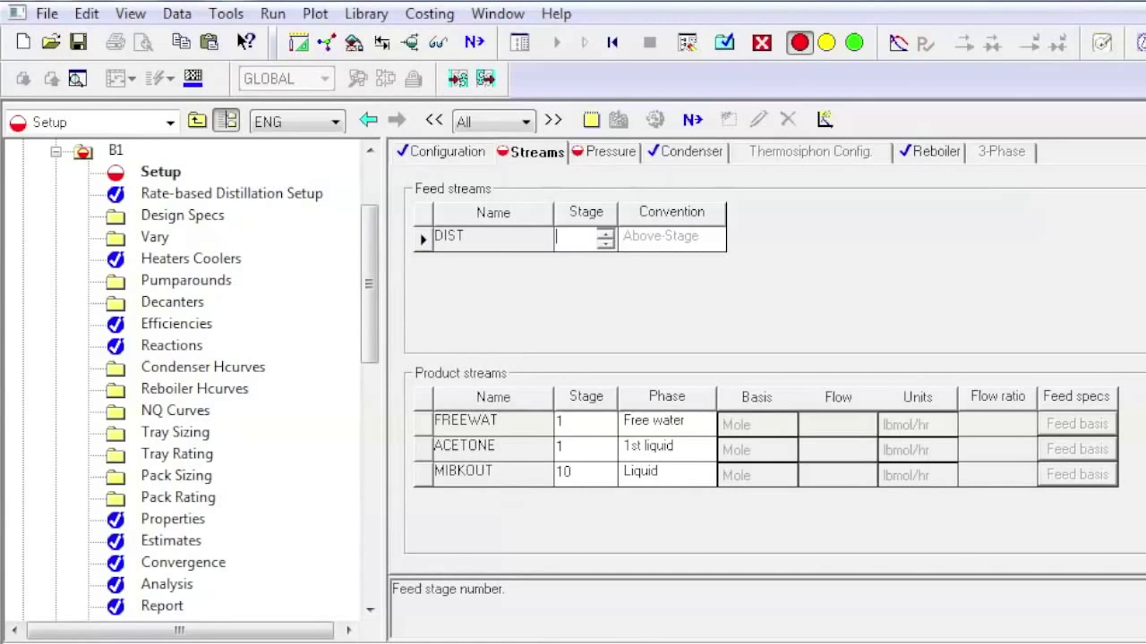
{"action": "type", "text": "5"}
{"action": "key", "text": "Return"}
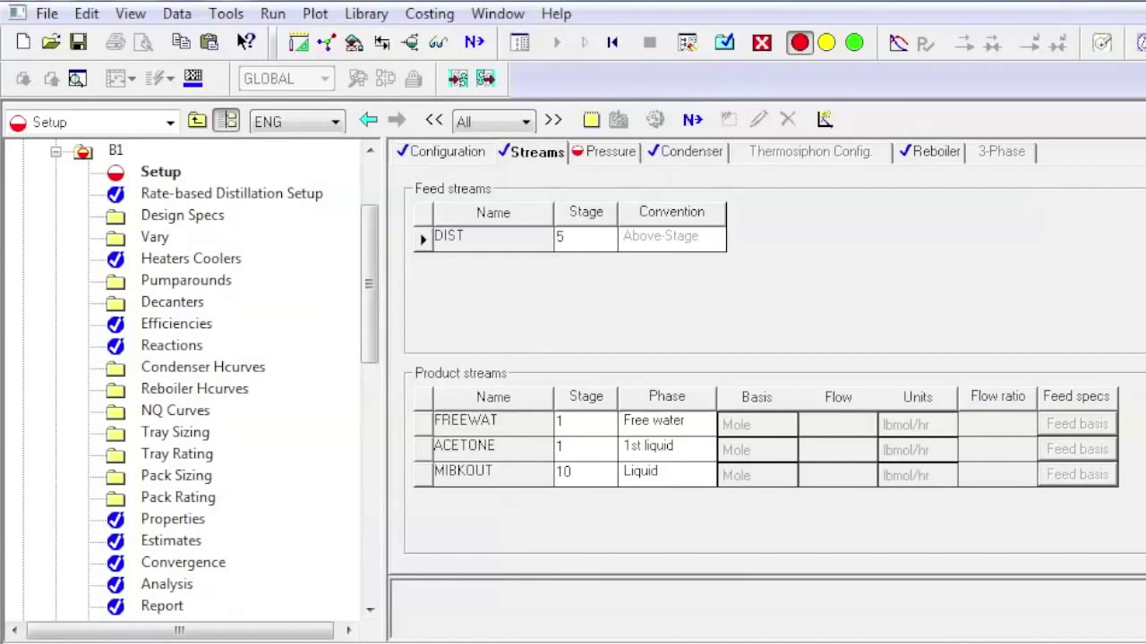
Set the column's stage 1 / condenser pressure to 15 psi and proceed with the completed input.
{"action": "left_click", "coordinate": [609, 151]}
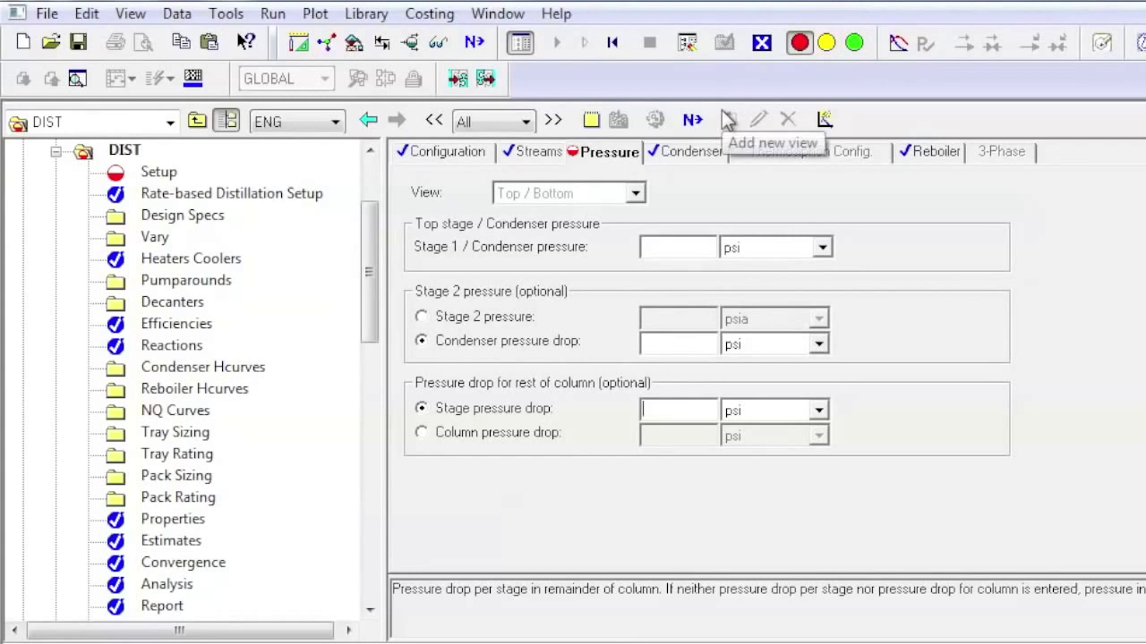
{"action": "left_click", "coordinate": [666, 247]}
{"action": "type", "text": "15"}
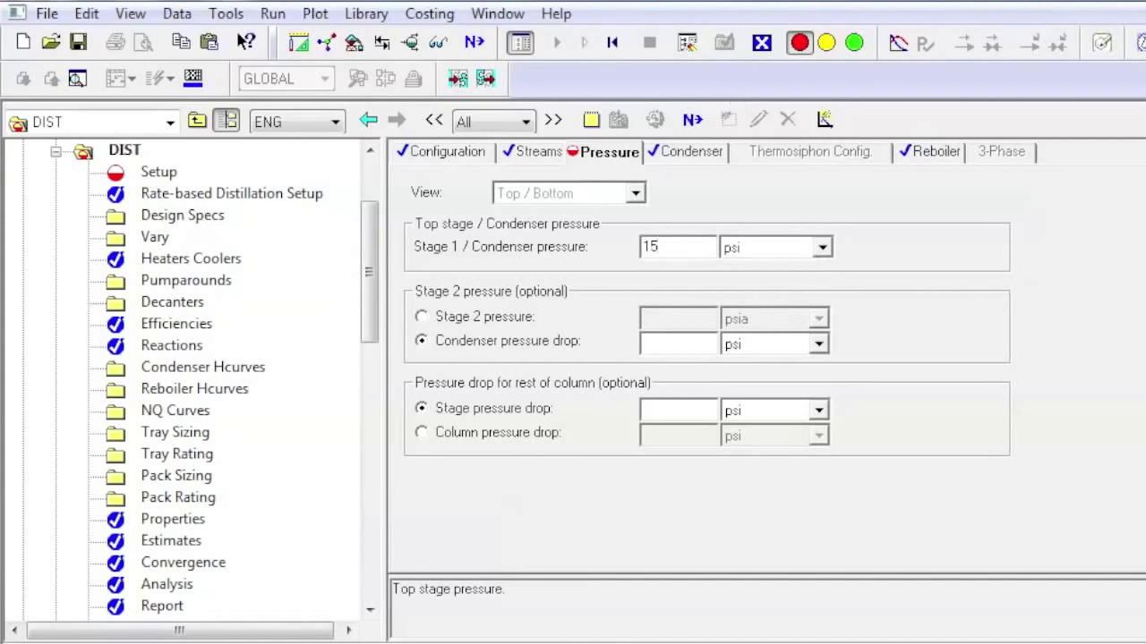
{"action": "left_click", "coordinate": [475, 43]}
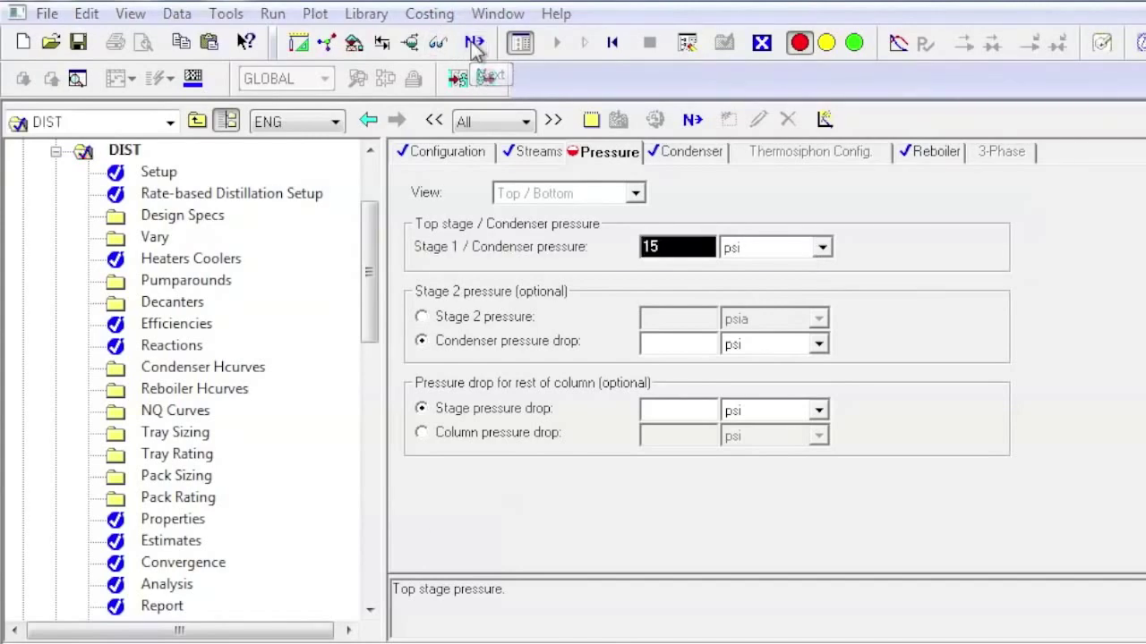
Check the acetone mass fraction in the ACETONE stream and the $OLVER01 convergence summary with its DS-1 iteration history.
{"action": "left_click", "coordinate": [796, 510]}
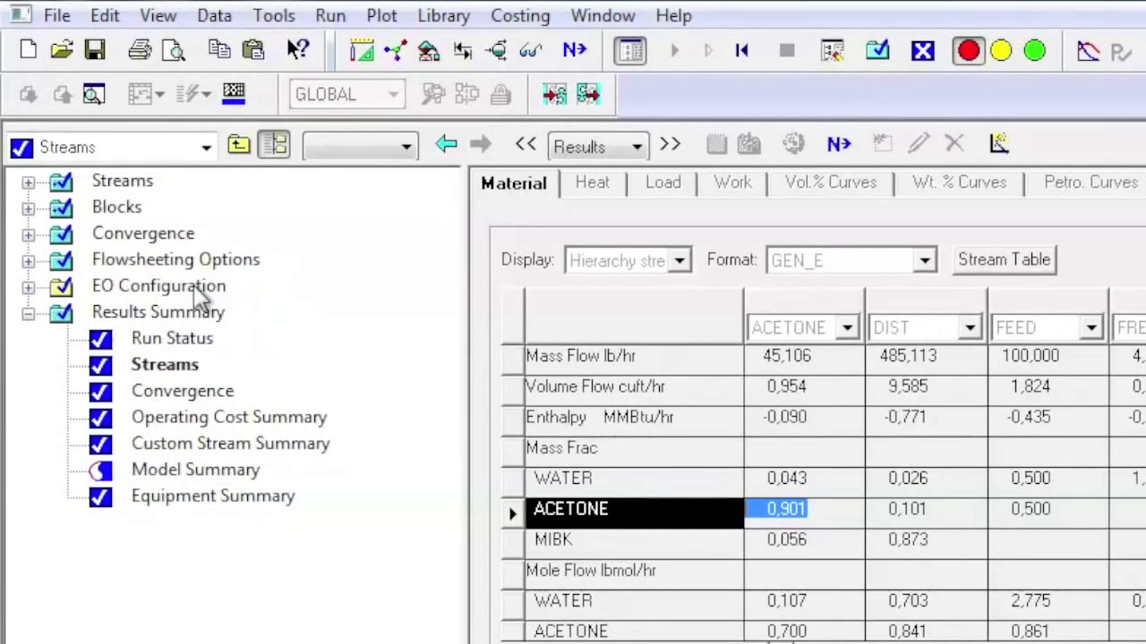
{"action": "double_click", "coordinate": [129, 238]}
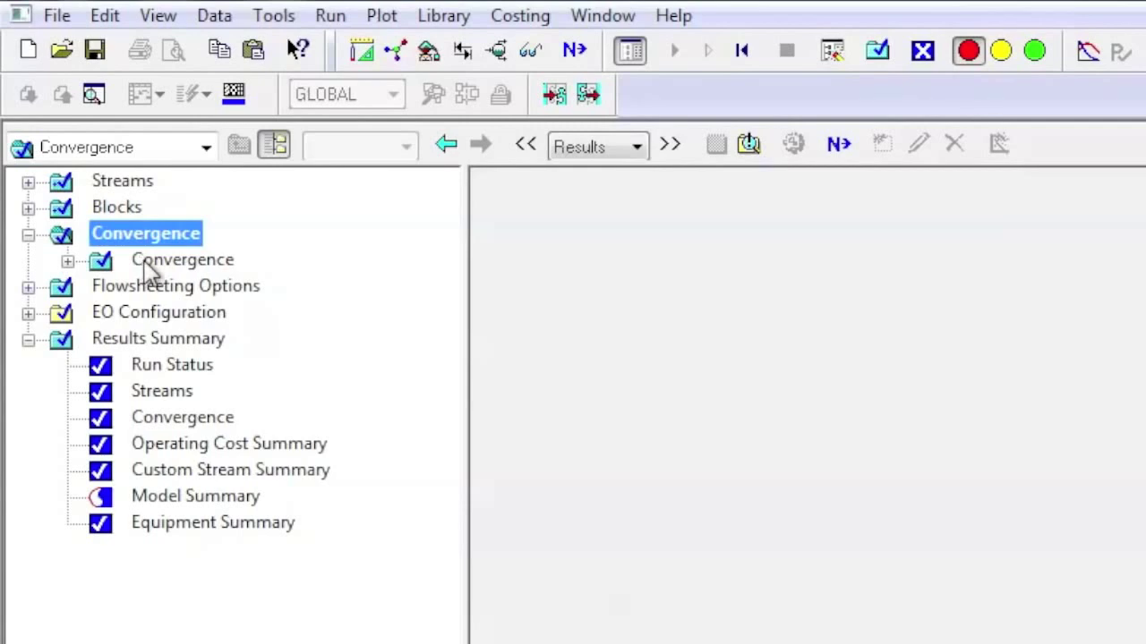
{"action": "double_click", "coordinate": [163, 269]}
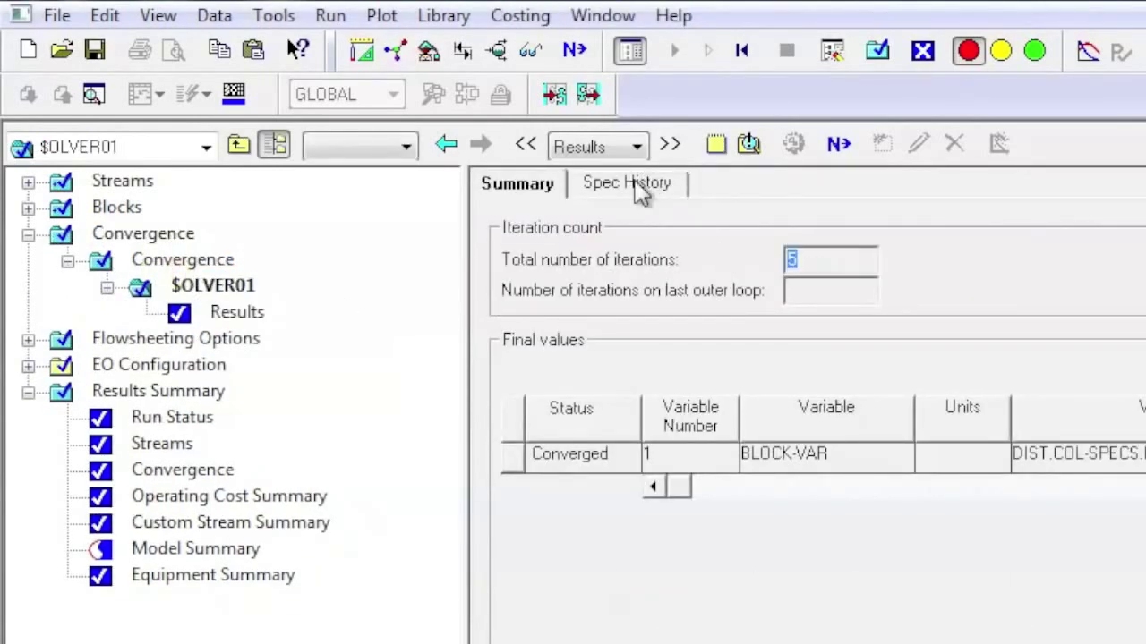
{"action": "left_click", "coordinate": [639, 190]}
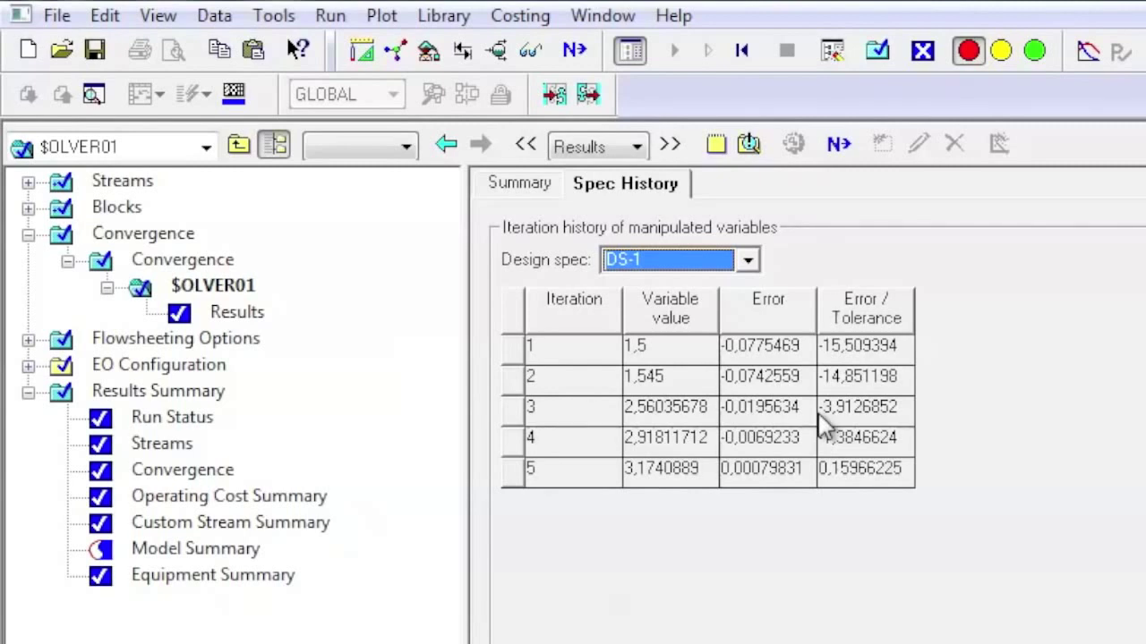
Examine the DIST block's condenser and reboiler performance and its mass and energy balance.
{"action": "left_click", "coordinate": [106, 207]}
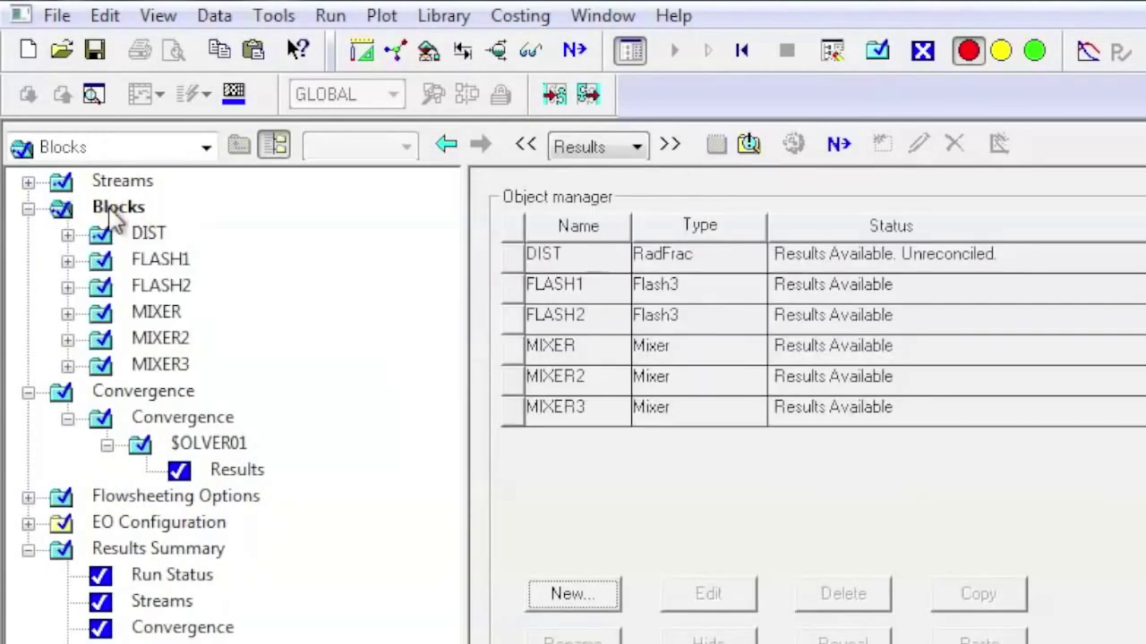
{"action": "left_click", "coordinate": [148, 235]}
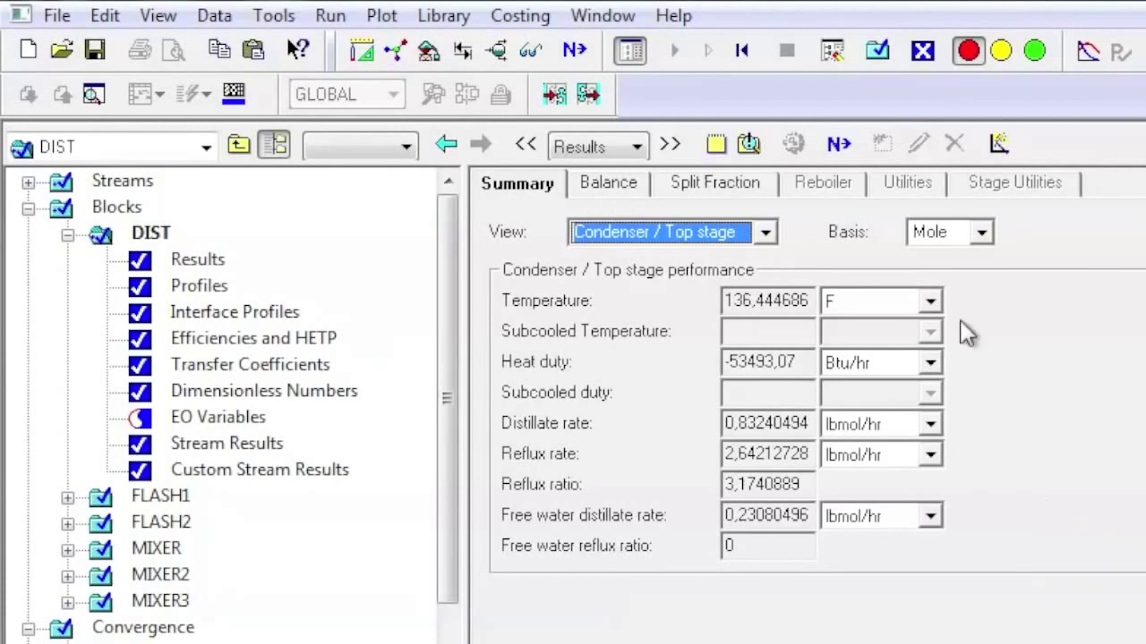
{"action": "left_click", "coordinate": [931, 302]}
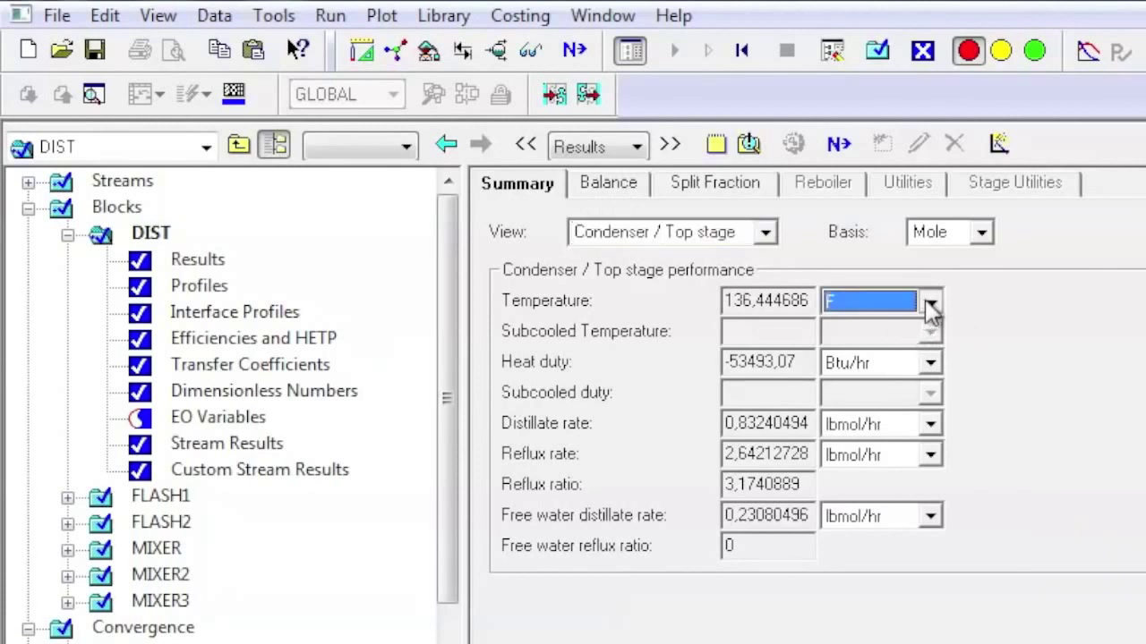
{"action": "left_click", "coordinate": [931, 304]}
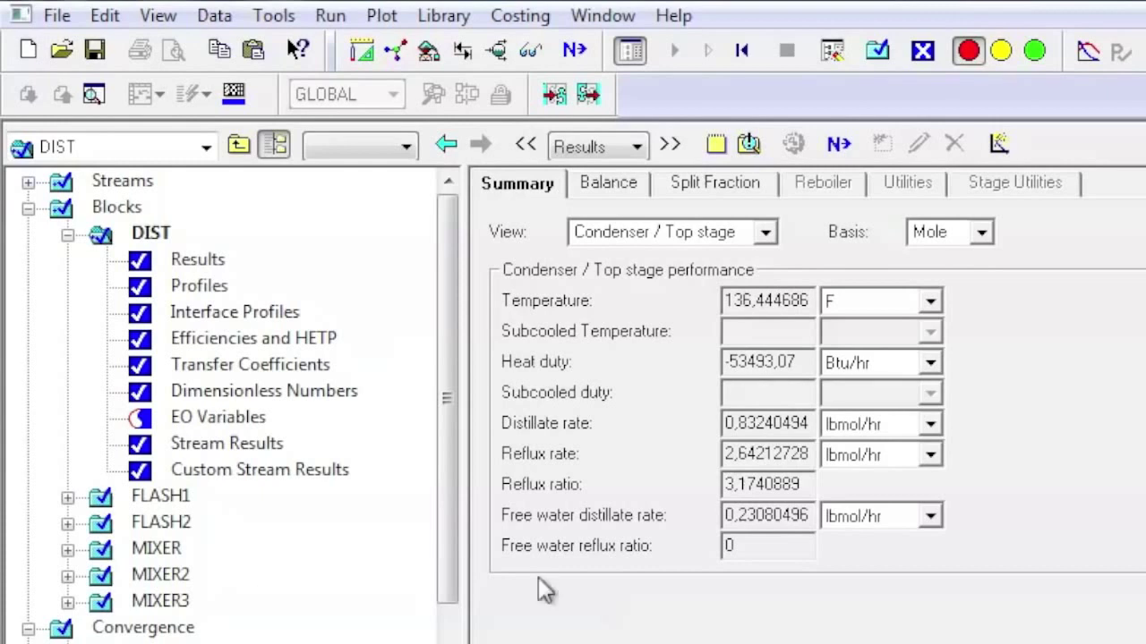
{"action": "left_click", "coordinate": [805, 224]}
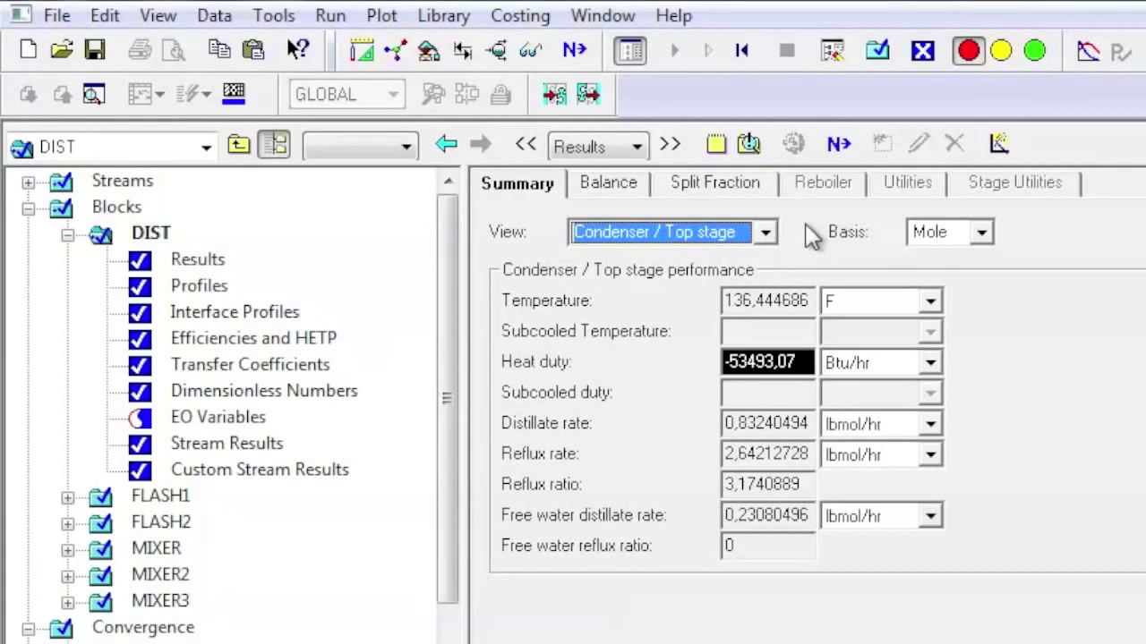
{"action": "left_click", "coordinate": [688, 227]}
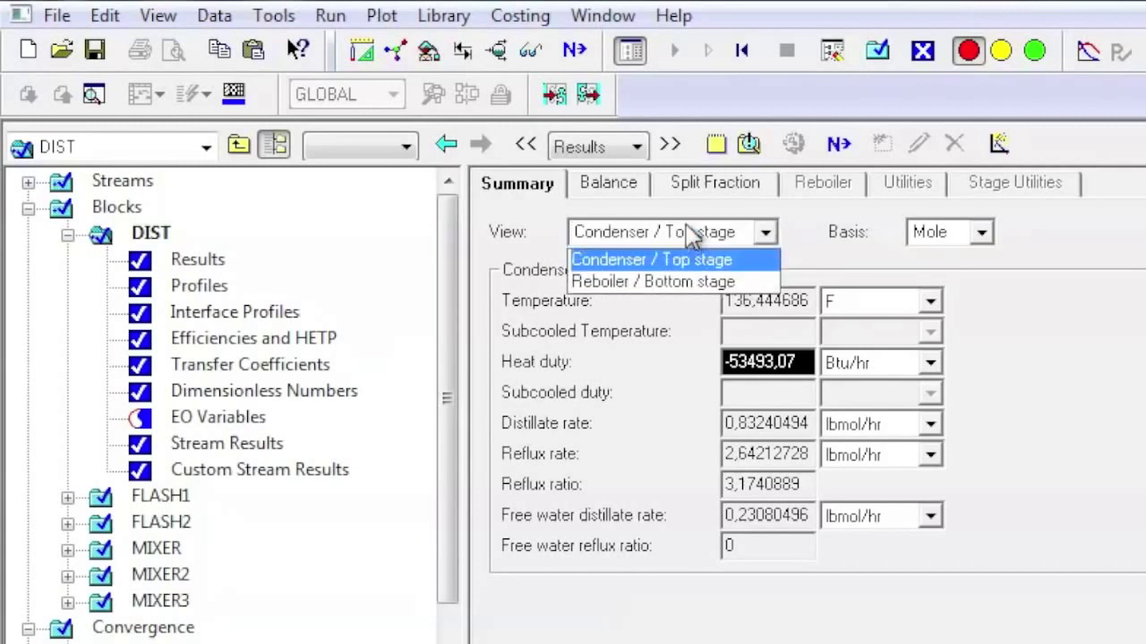
{"action": "left_click", "coordinate": [680, 280]}
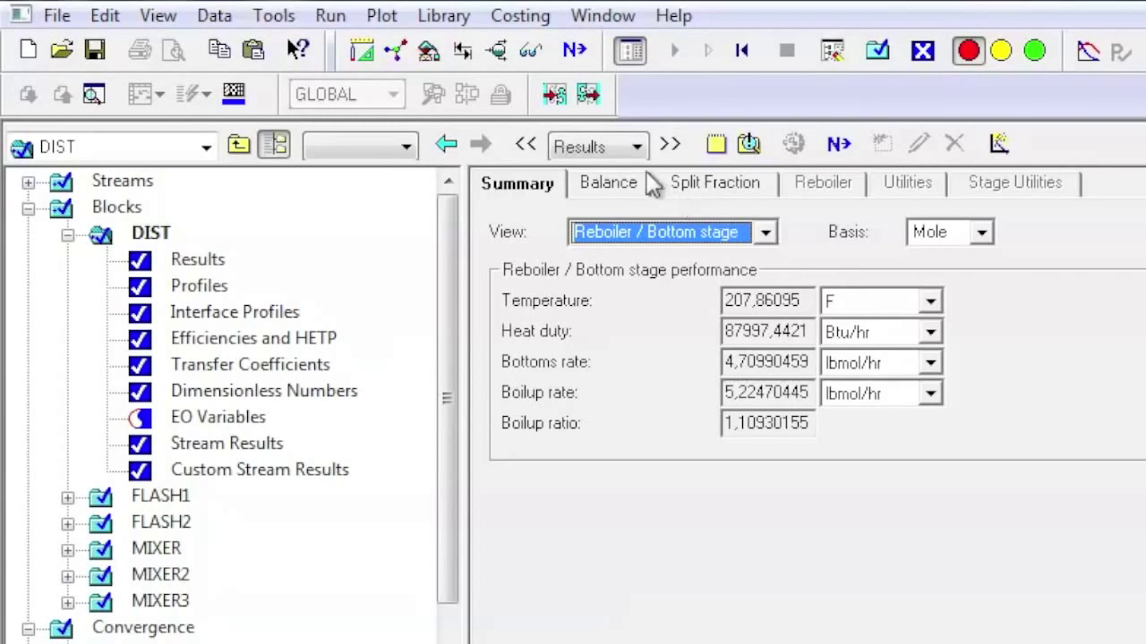
{"action": "left_click", "coordinate": [624, 195]}
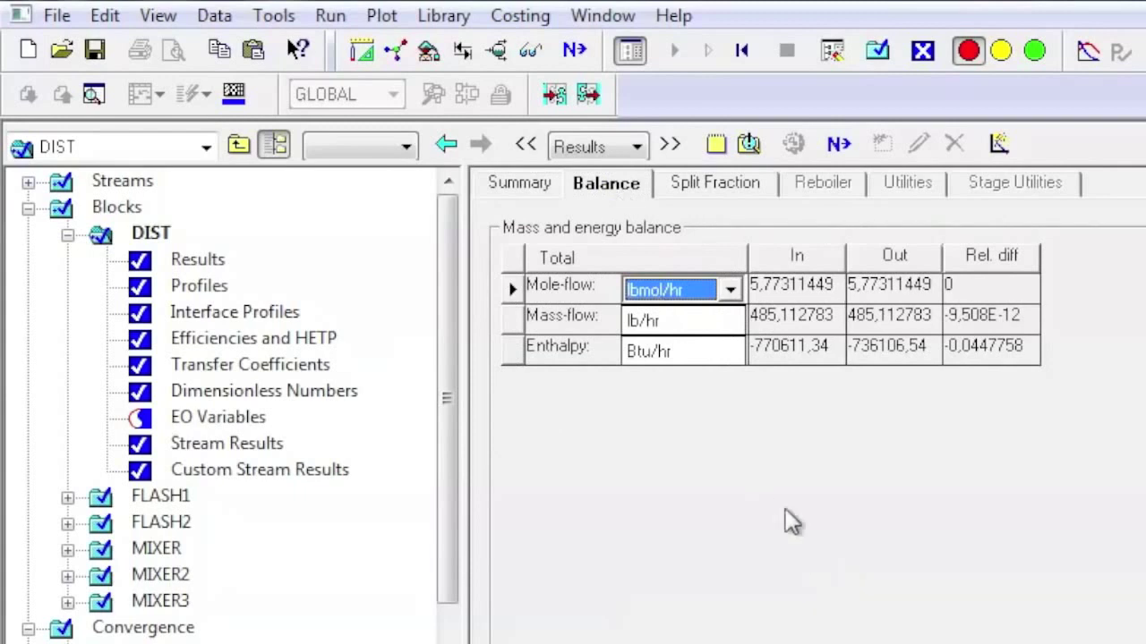
{"action": "left_click", "coordinate": [718, 435]}
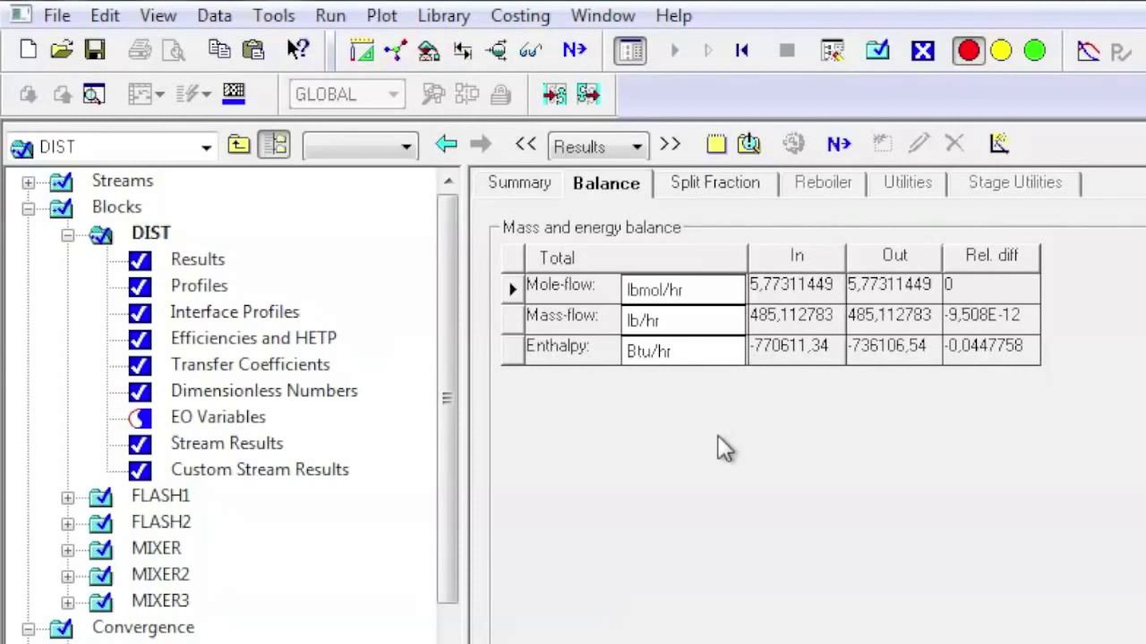
Examine the DIST column's stage-by-stage temperature, pressure and flow profiles and its vapor composition profiles.
{"action": "left_click", "coordinate": [218, 290]}
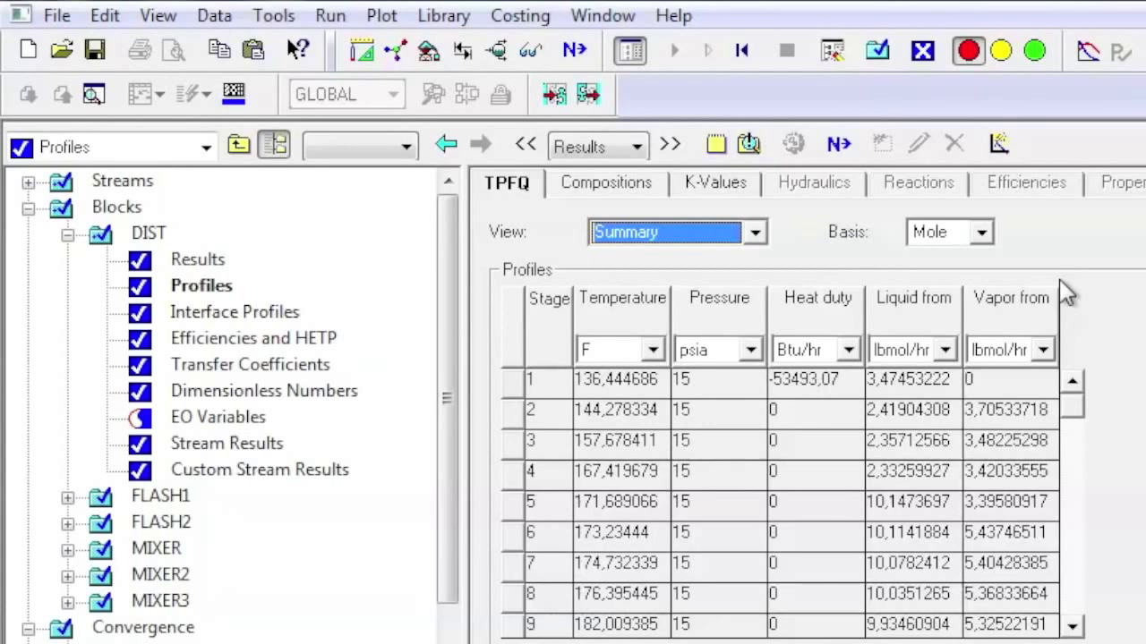
{"action": "key", "text": "Tab"}
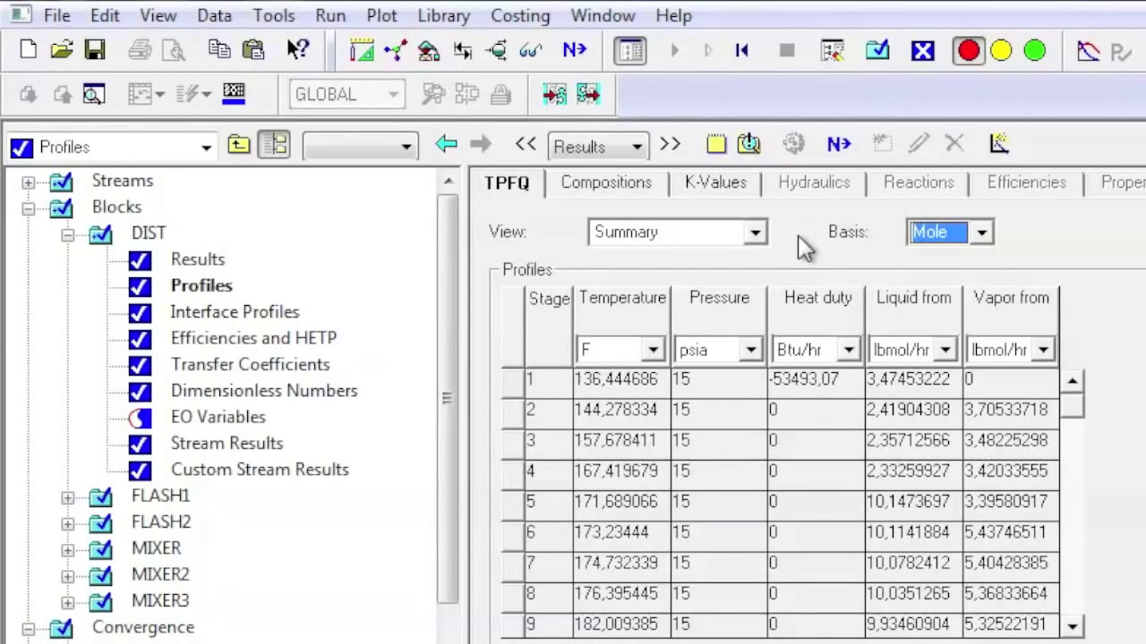
{"action": "left_click", "coordinate": [591, 184]}
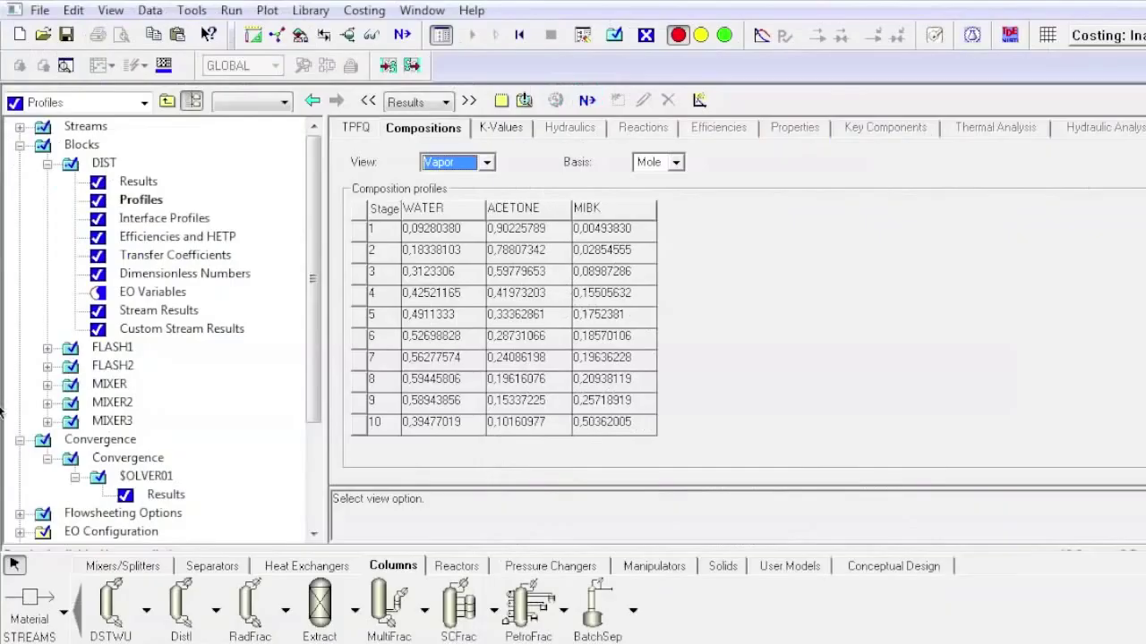
Plot the DIST column's vapor composition profiles on a mole basis for WATER, ACETONE and MIBK.
{"action": "left_click", "coordinate": [999, 143]}
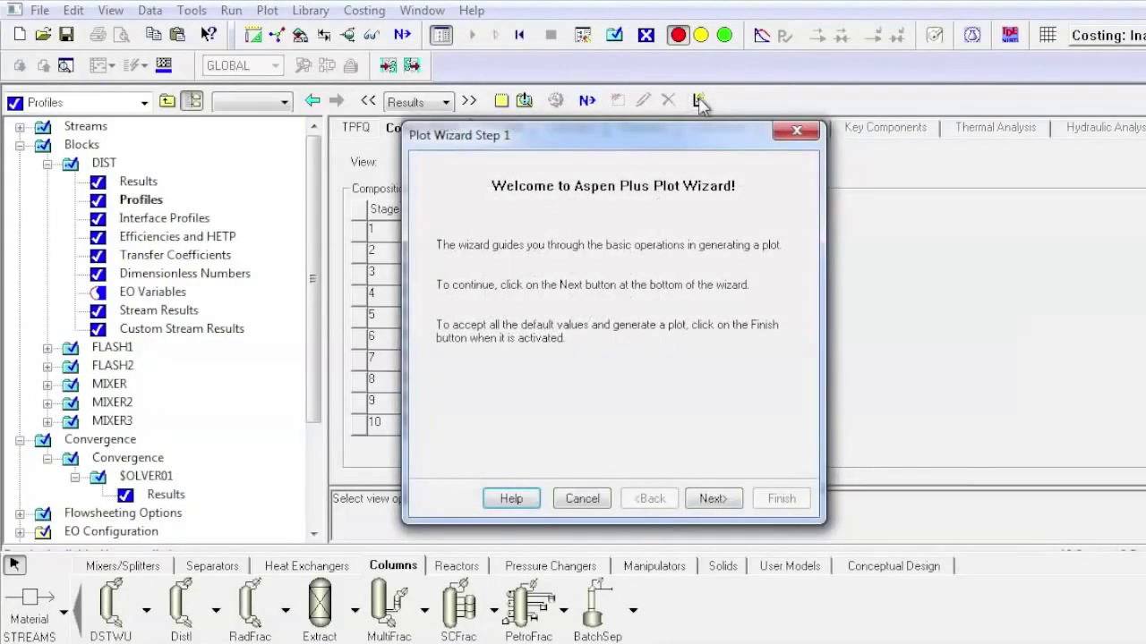
{"action": "left_click", "coordinate": [722, 500]}
{"action": "double_click", "coordinate": [529, 264]}
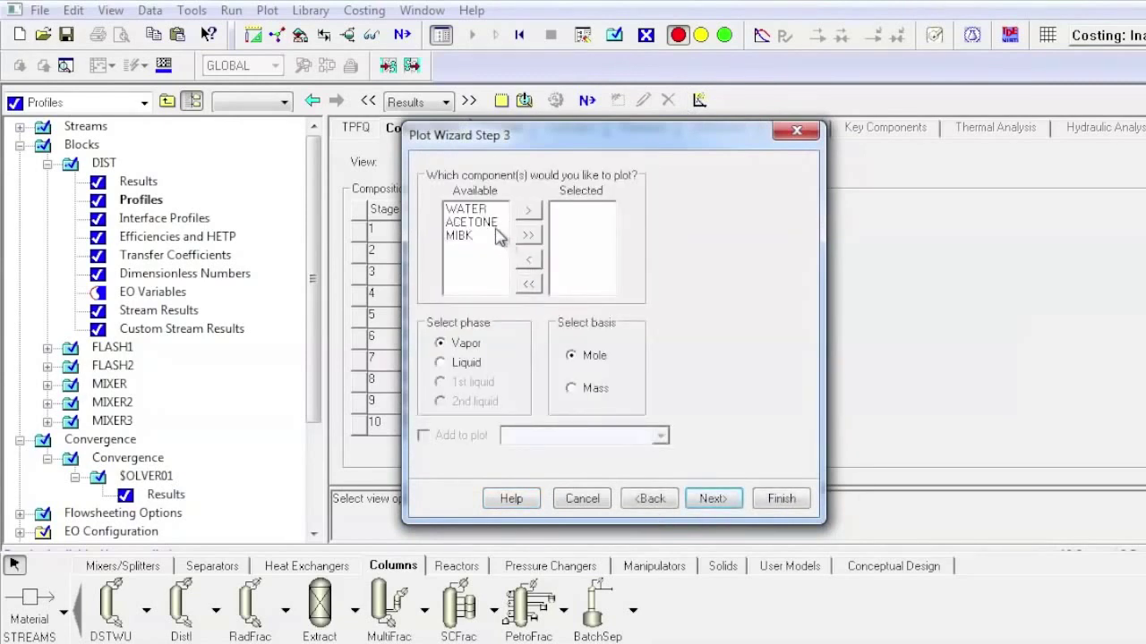
{"action": "left_click", "coordinate": [529, 234]}
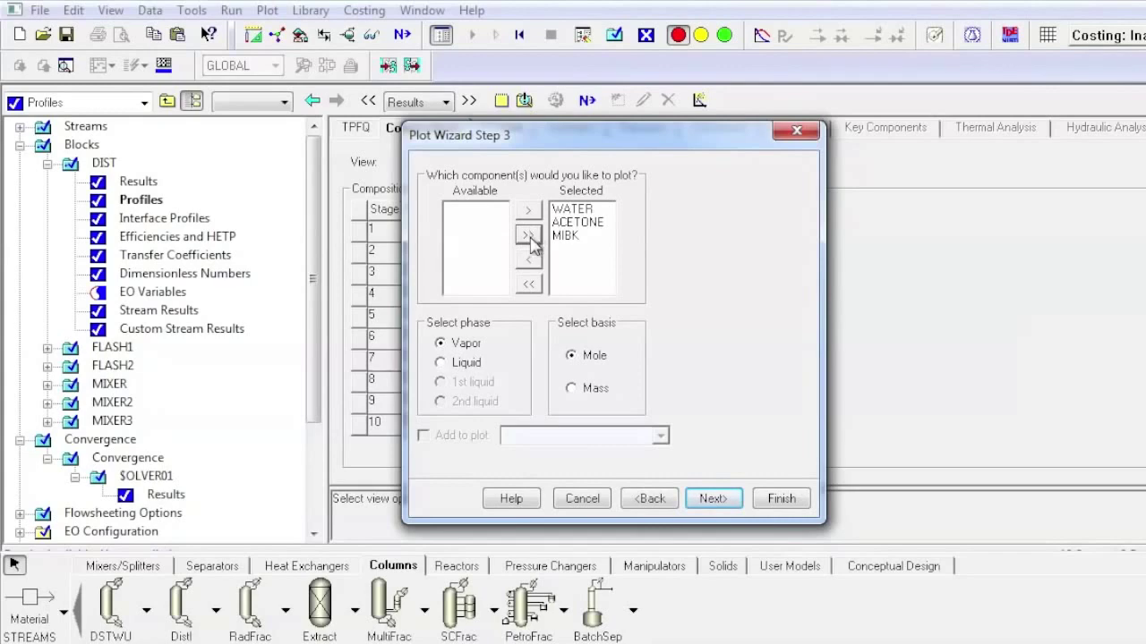
{"action": "left_click", "coordinate": [780, 501]}
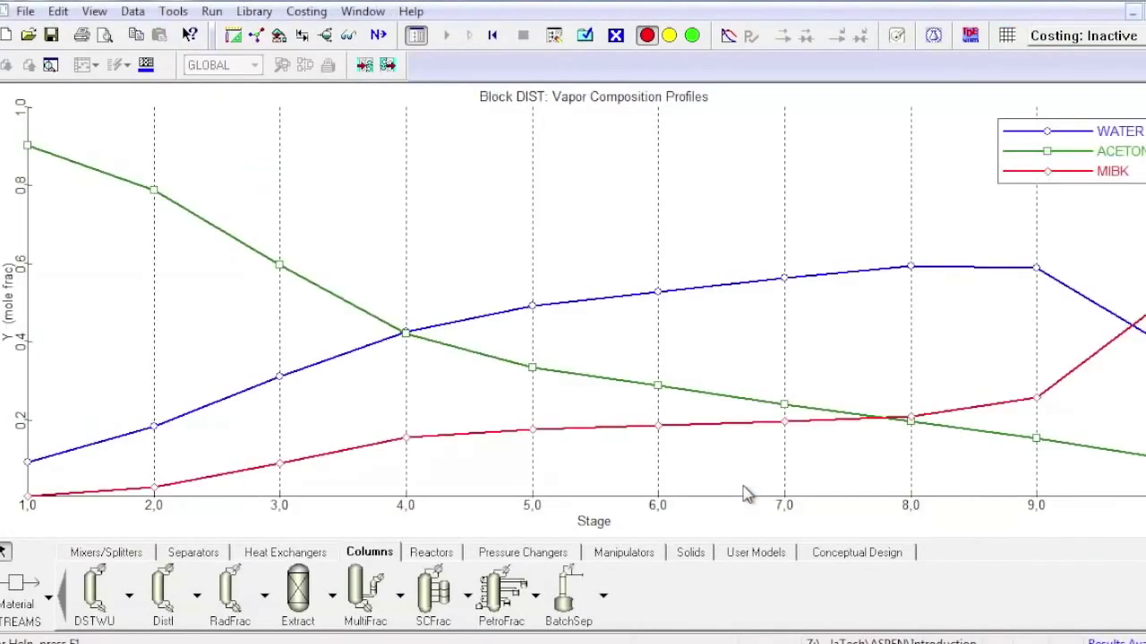